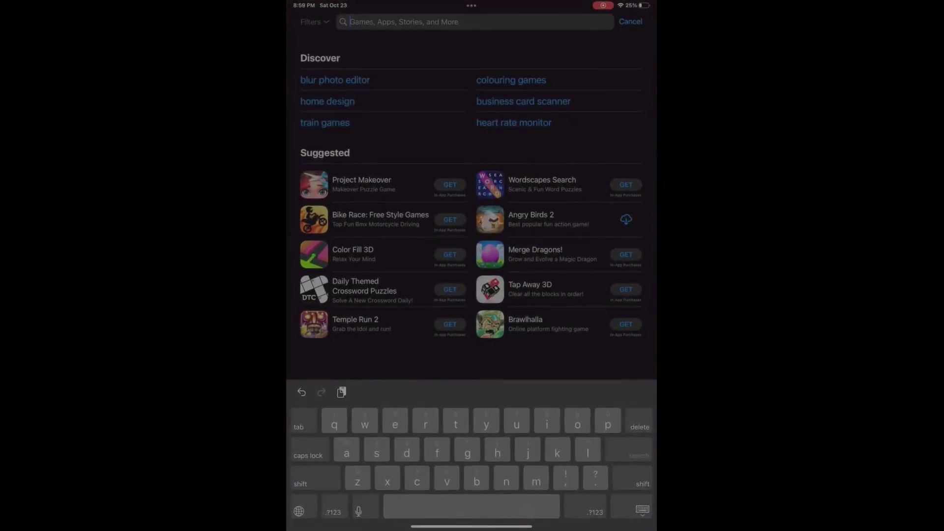
# Step: Search the App Store for 'capture scan' and scroll through the results
pyautogui.write('capture')
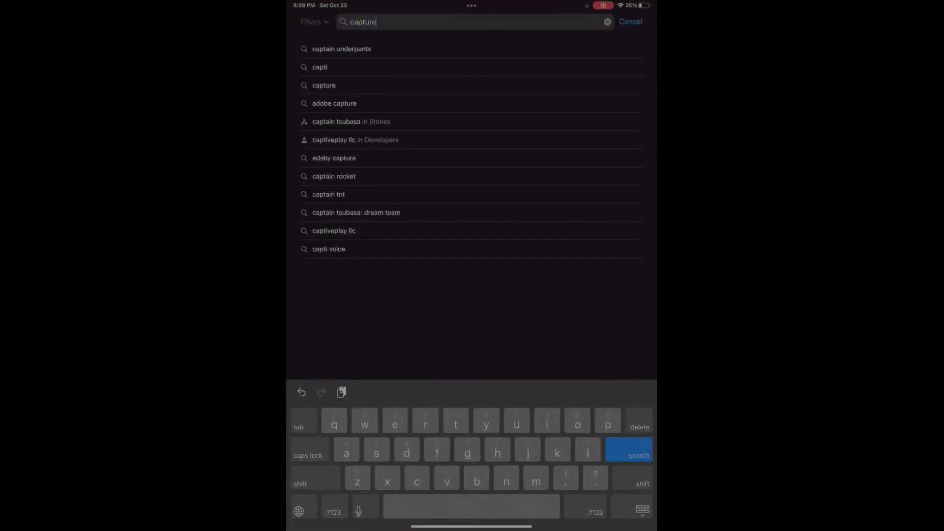
pyautogui.write(' scan')
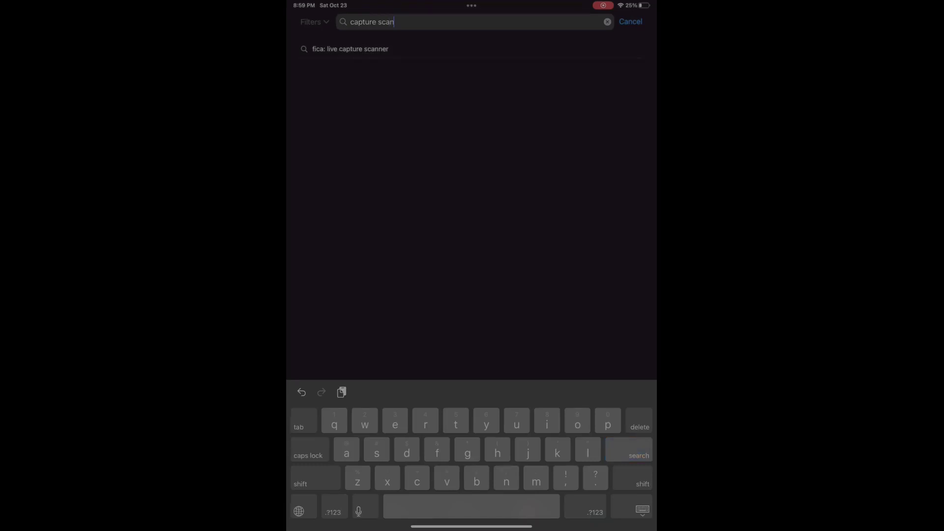
pyautogui.press('Return')
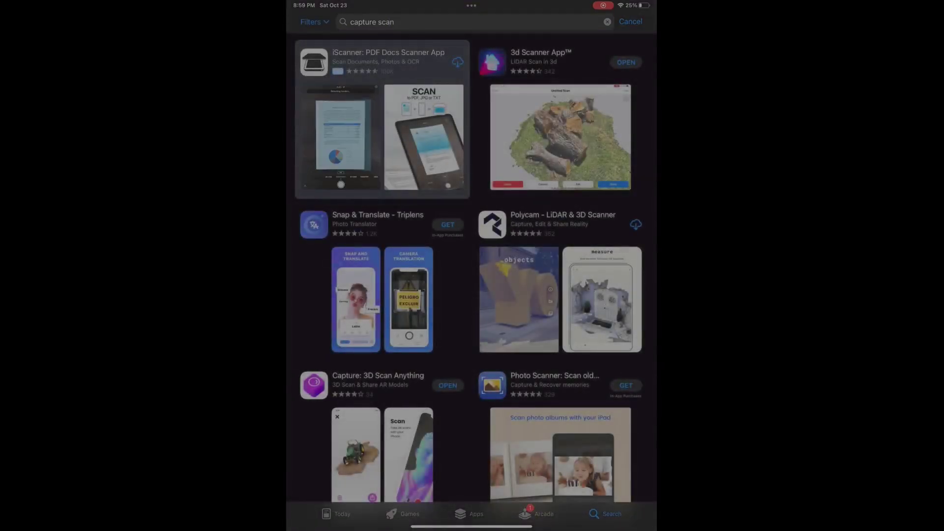
pyautogui.scroll(-2, 471, 265)
# Step: Open the Capture: 3D Scan Anything app from the search results
pyautogui.click(377, 295)
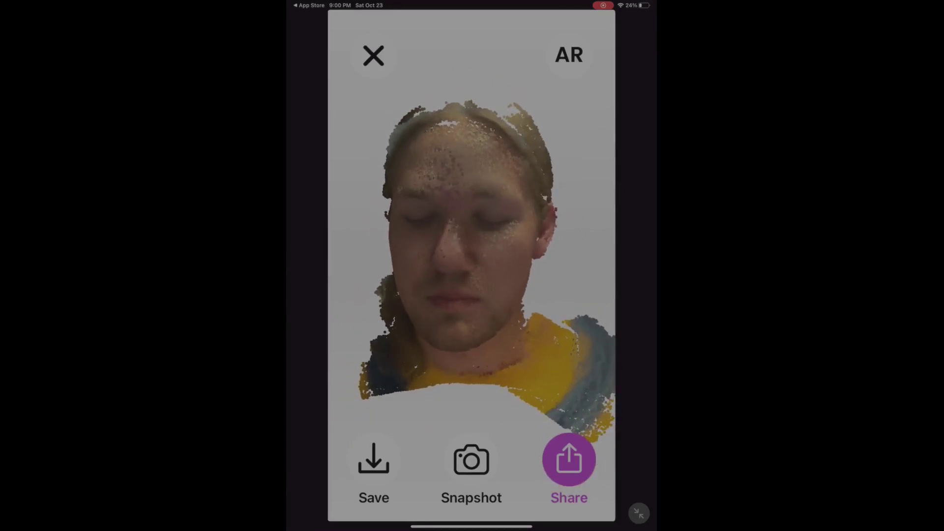
# Step: Save the face scan, open it from the saved scans, and bring up its share options
pyautogui.click(374, 460)
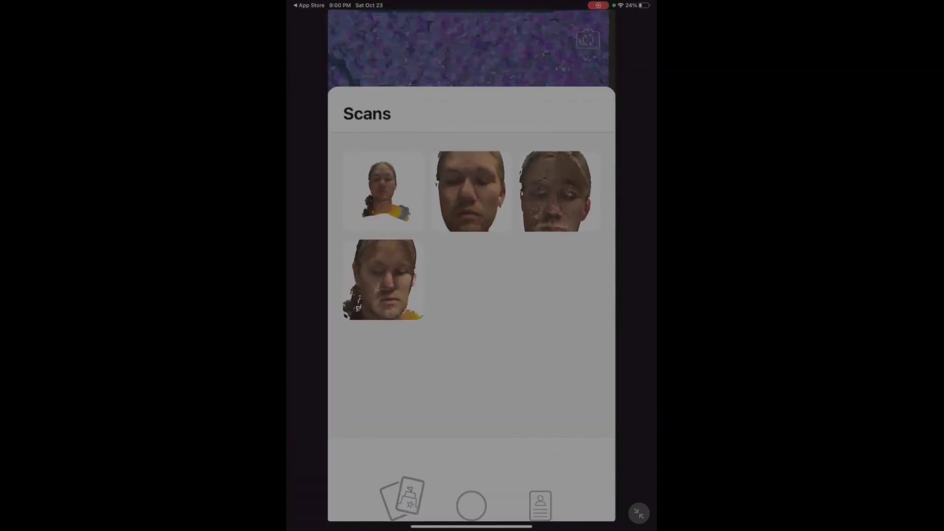
pyautogui.click(383, 191)
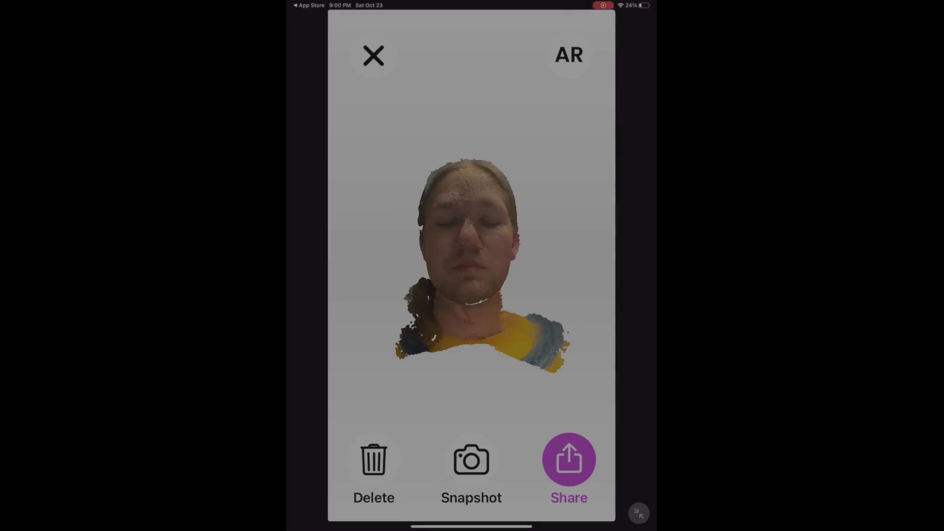
pyautogui.click(569, 460)
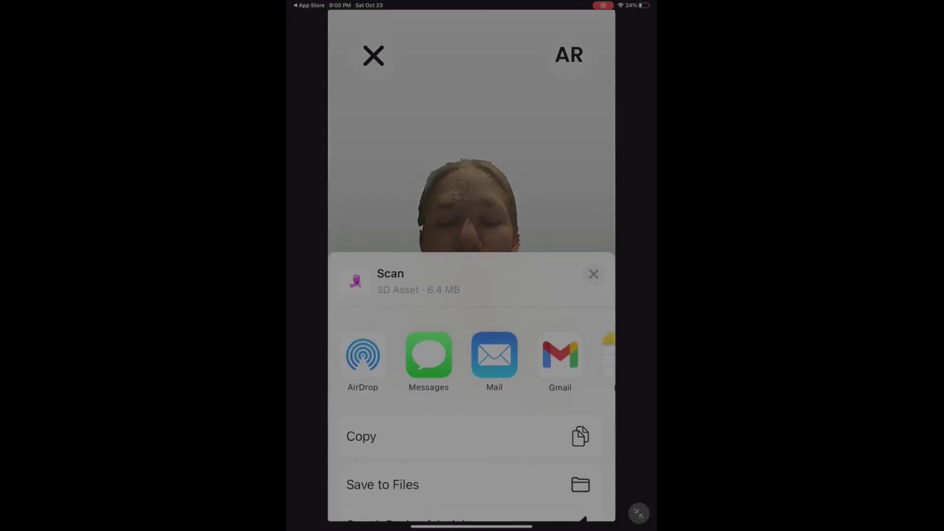
# Step: Send Scan.usdz to Google Drive with My Drive as the destination folder
pyautogui.moveTo(541, 355); pyautogui.dragTo(396, 355)
pyautogui.click(544, 354)
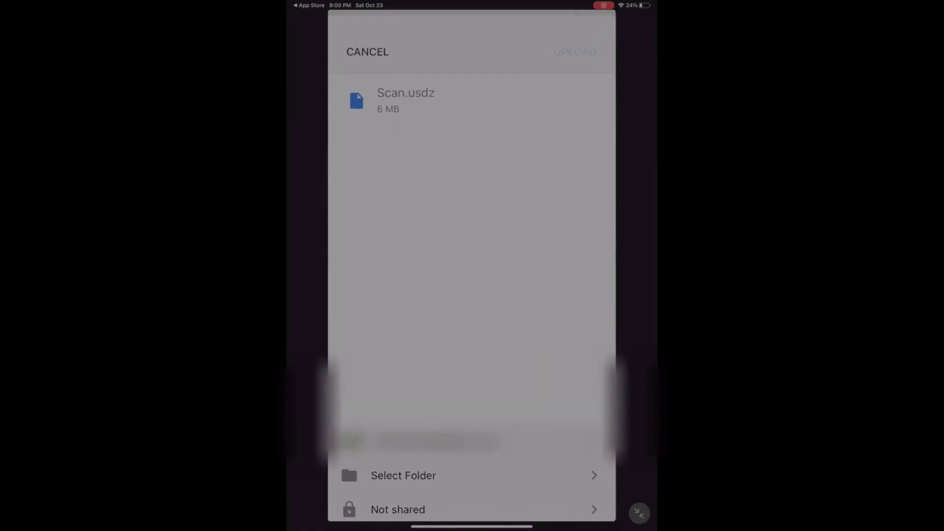
pyautogui.click(349, 470)
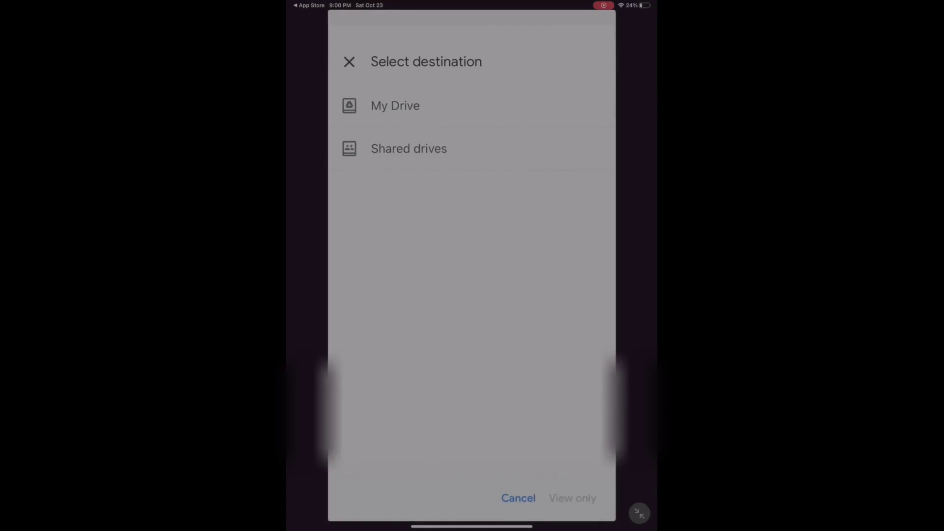
pyautogui.click(396, 105)
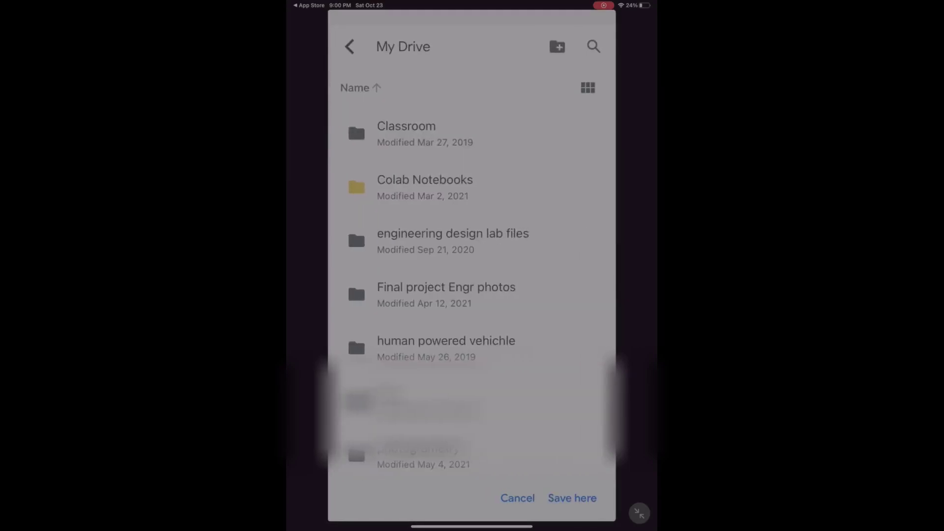
pyautogui.moveTo(355, 279); pyautogui.dragTo(459, 280)
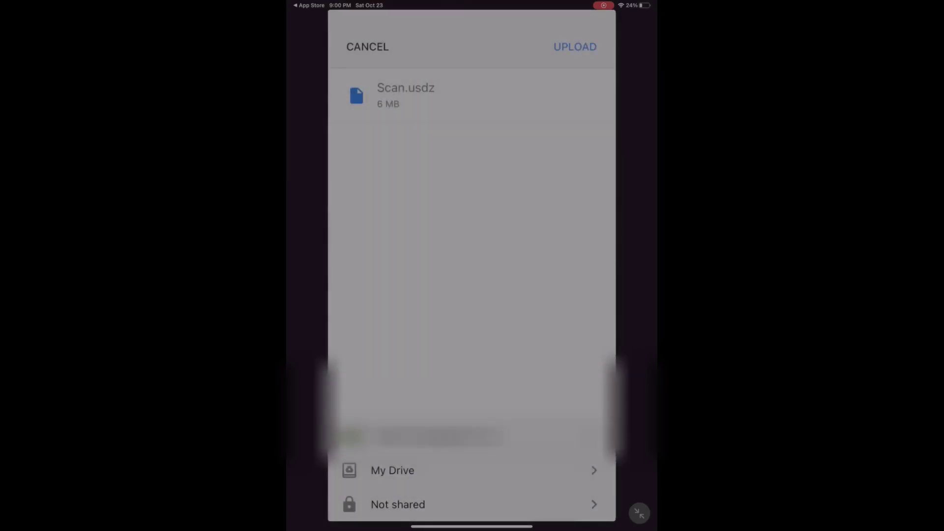
pyautogui.click(575, 47)
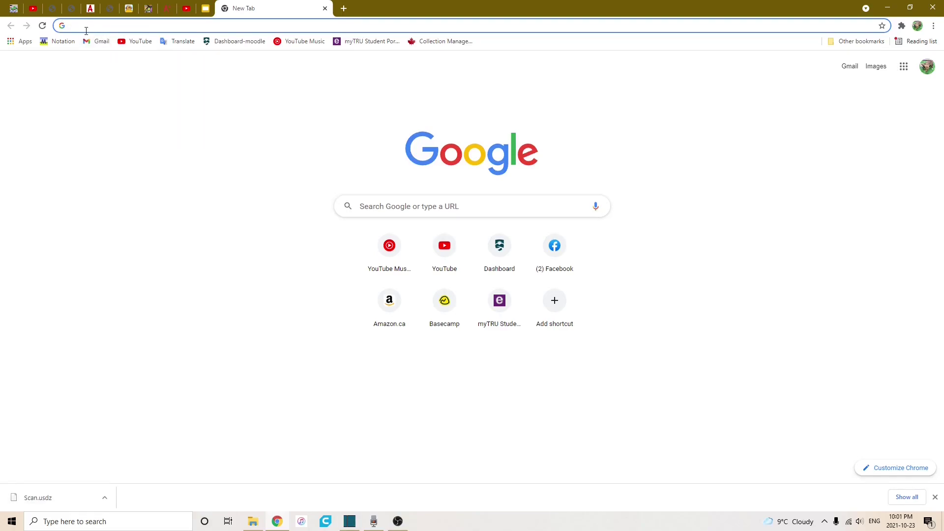
# Step: Search Google for 'usdz obj converter'
pyautogui.write('ob')
pyautogui.press('BackSpace')
pyautogui.press('BackSpace')
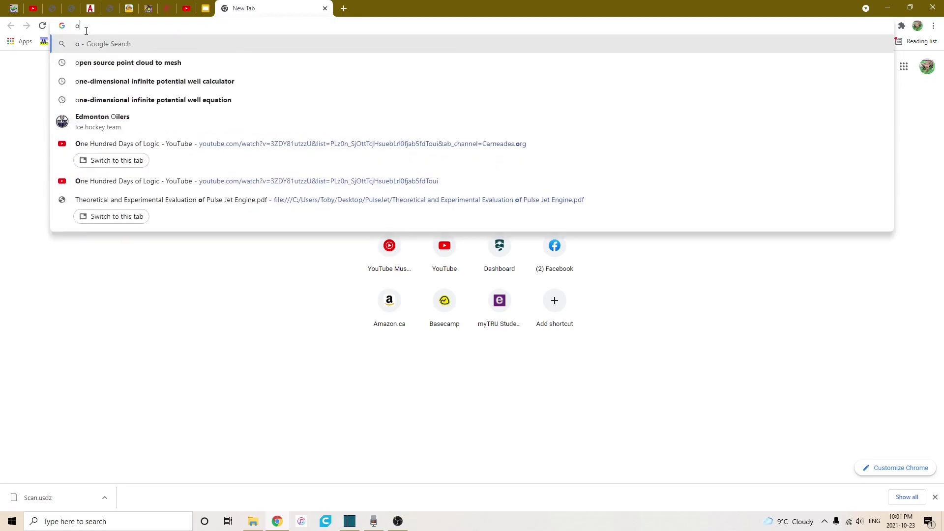
pyautogui.write('us')
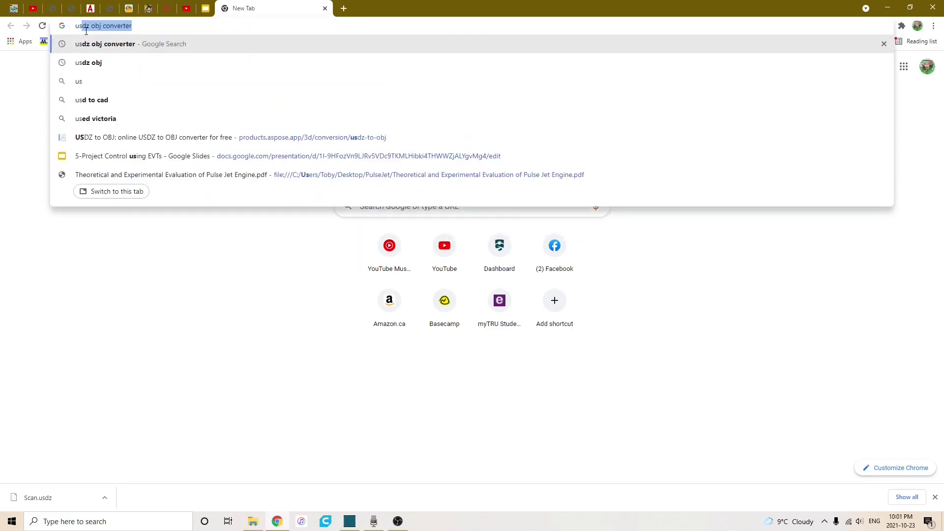
pyautogui.write('dz')
pyautogui.press('End')
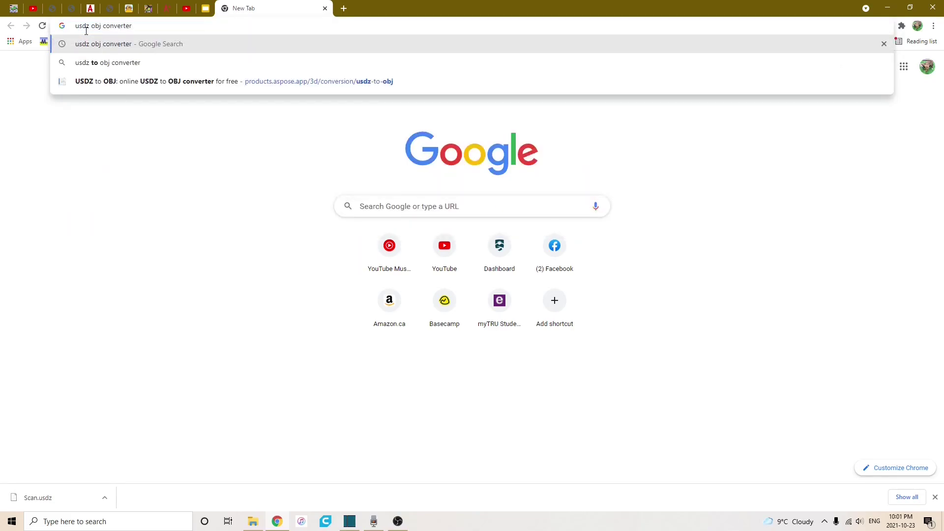
pyautogui.press('Return')
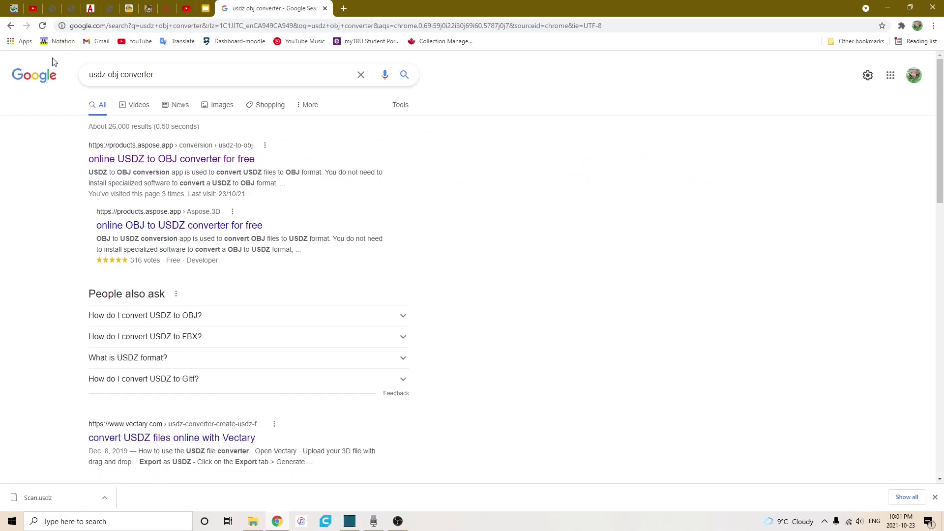
# Step: Convert Scan.usdz to OBJ with the Aspose online converter and open the downloaded Scan.obj
pyautogui.click(120, 159)
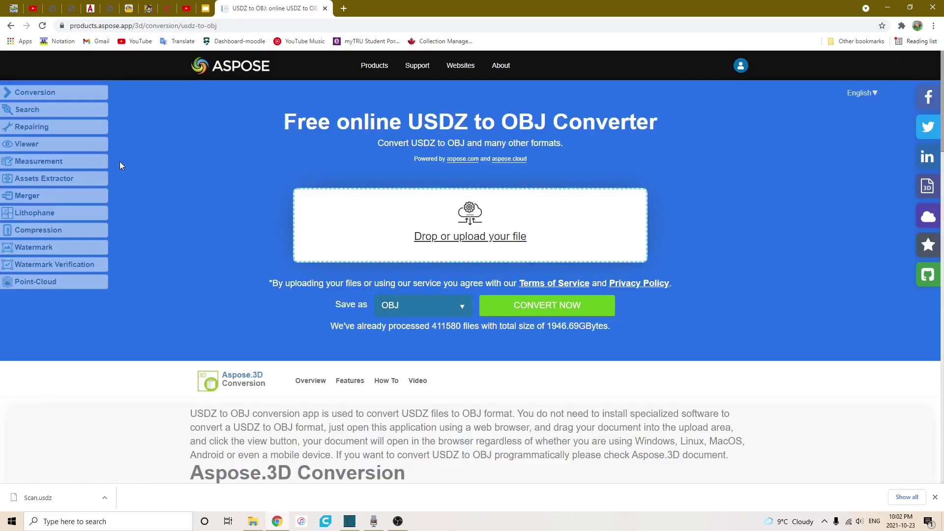
pyautogui.moveTo(62, 497); pyautogui.dragTo(434, 214)
pyautogui.click(544, 330)
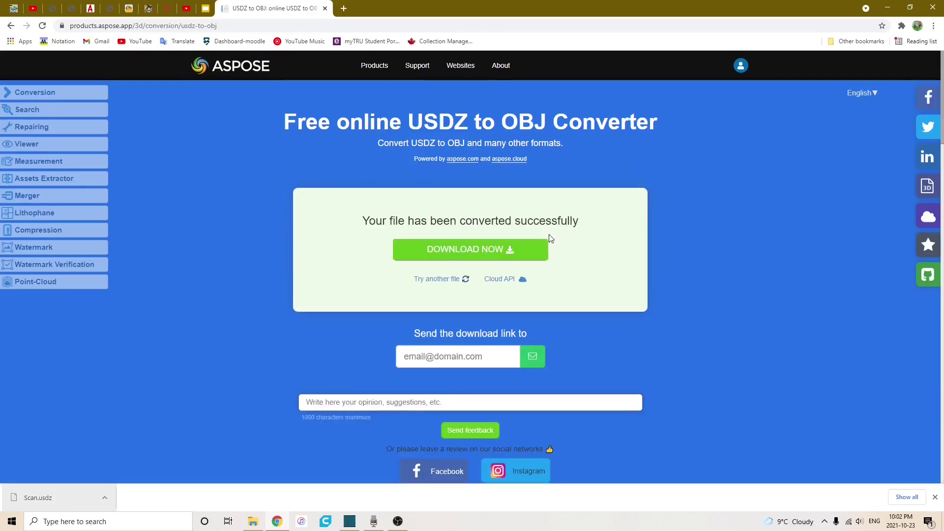
pyautogui.click(508, 250)
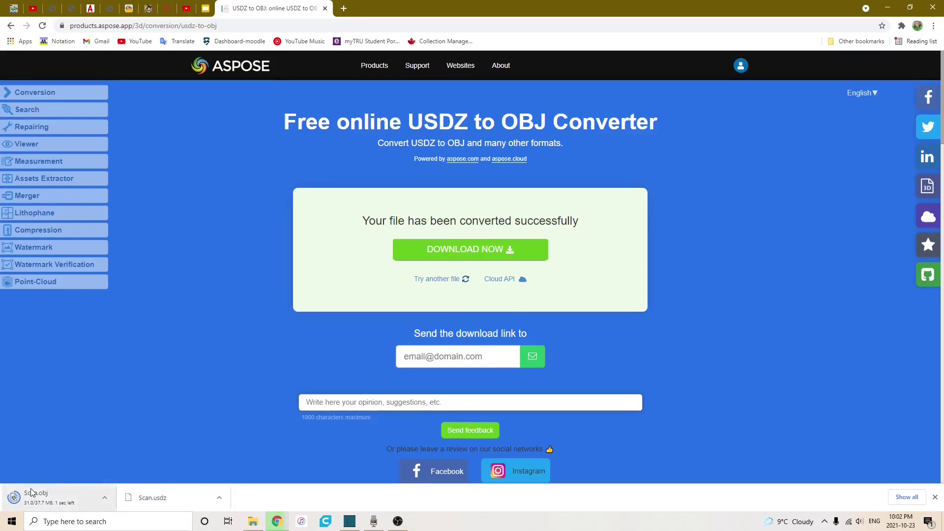
pyautogui.click(31, 493)
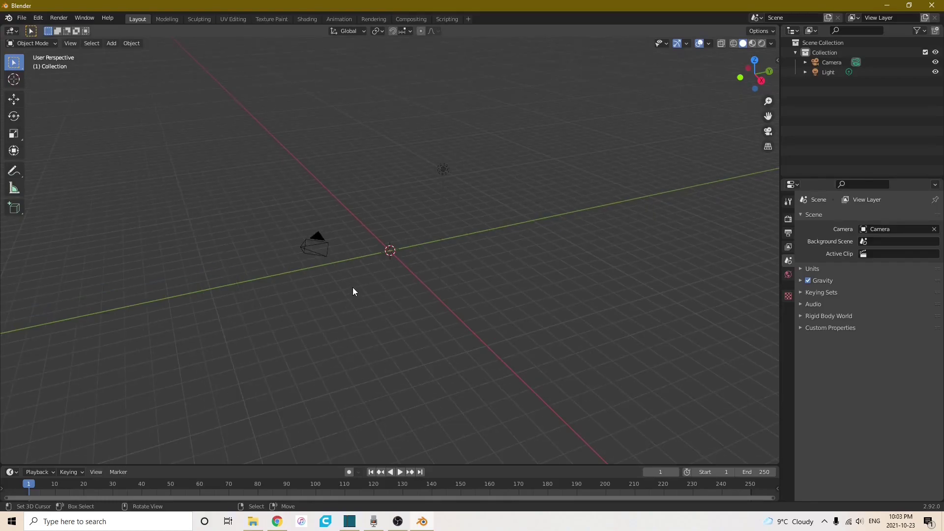
# Step: Import Scan.obj from the Downloads folder as a Wavefront OBJ
pyautogui.scroll(5, 353, 287)
pyautogui.scroll(-2, 383, 255)
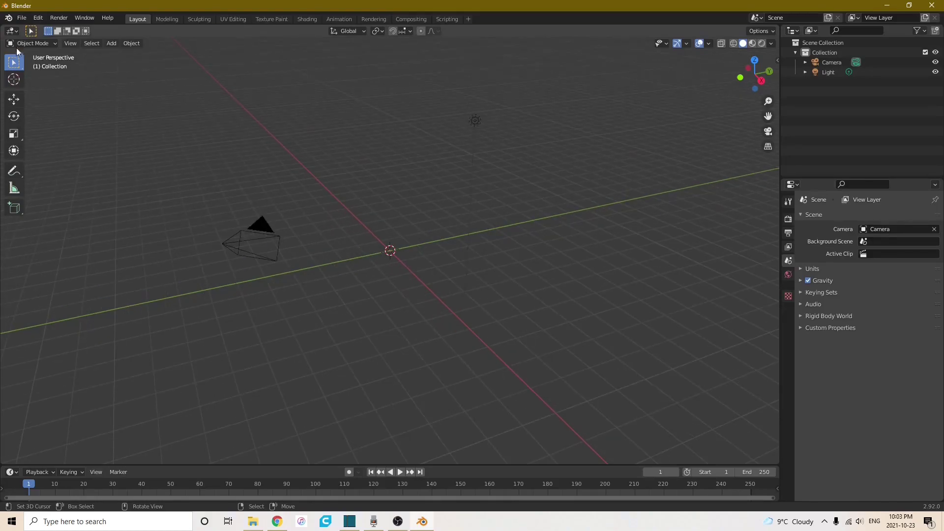
pyautogui.click(20, 18)
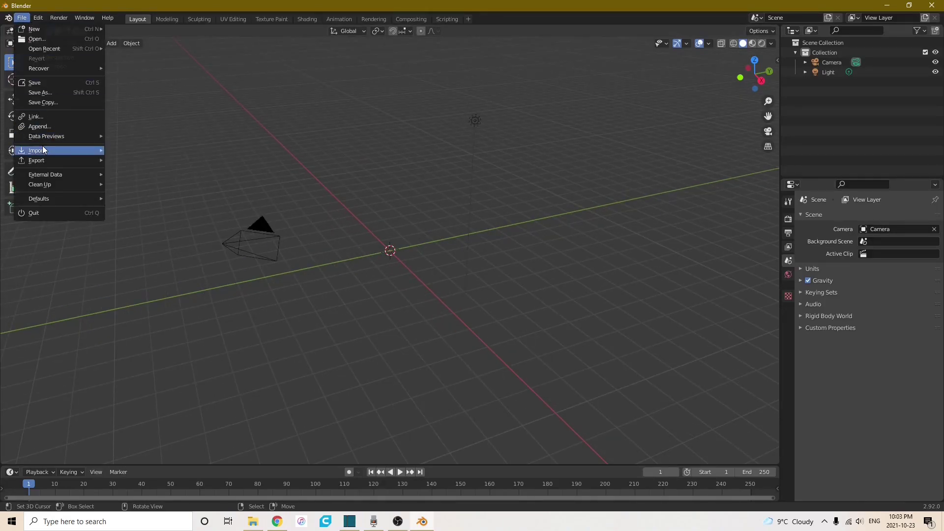
pyautogui.moveTo(42, 150)
pyautogui.click(160, 223)
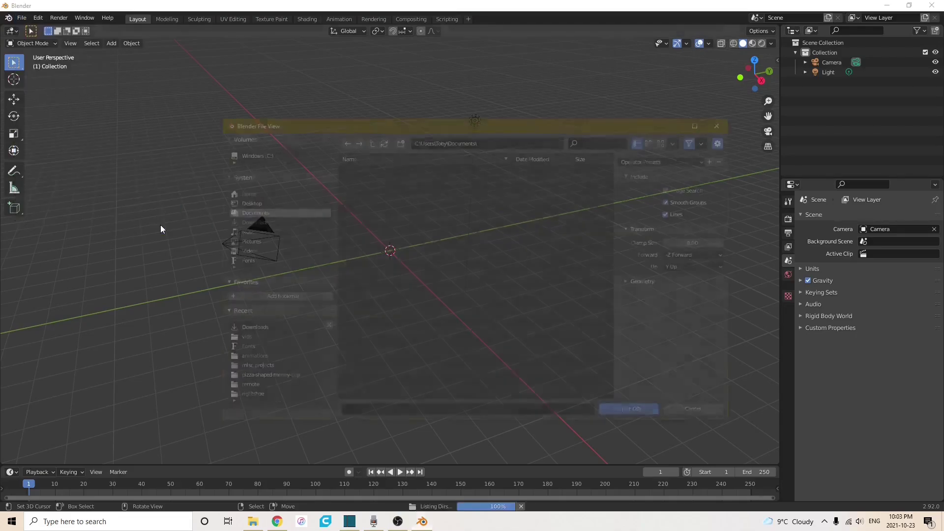
pyautogui.click(263, 223)
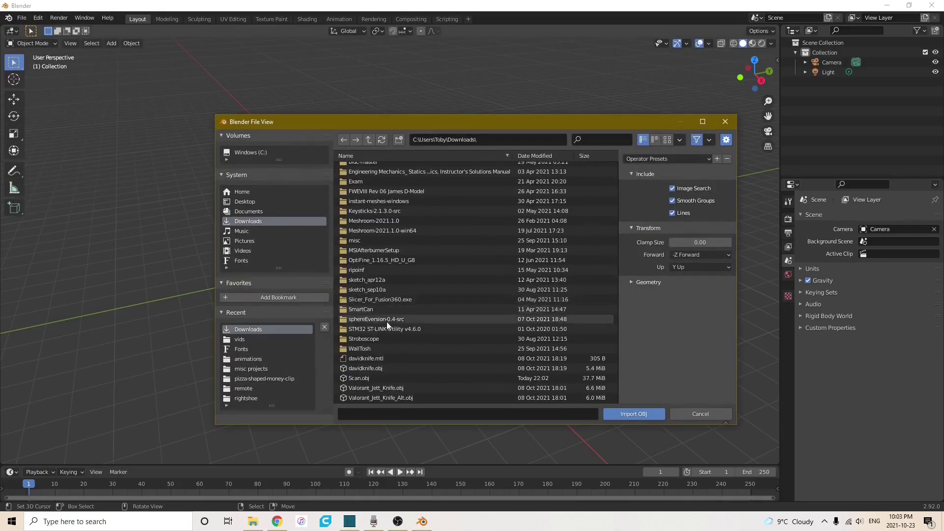
pyautogui.doubleClick(368, 375)
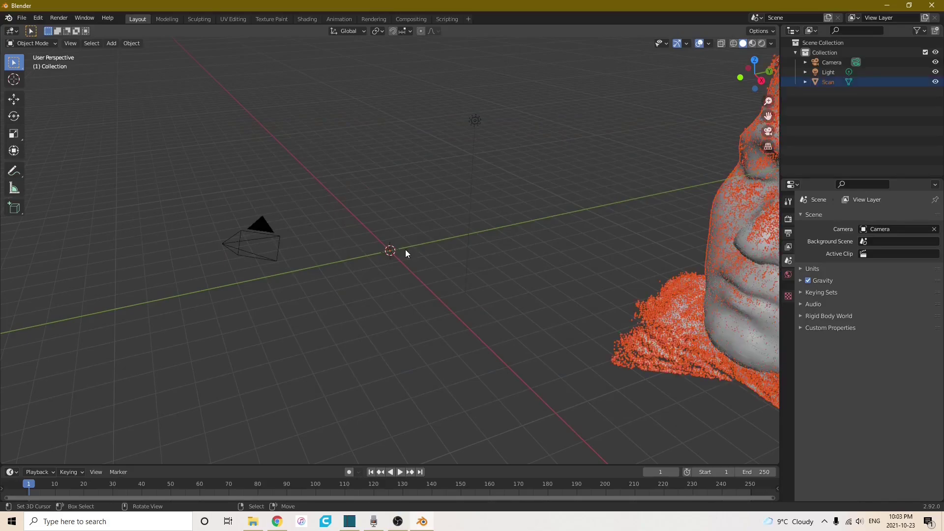
# Step: View the head scan from the front and bring it into the centre of the view
pyautogui.press('KP_1')
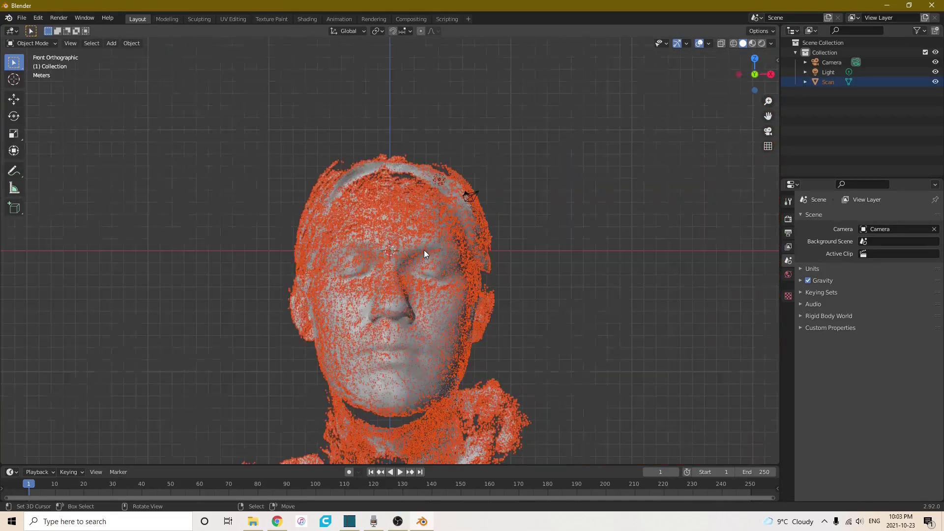
pyautogui.moveTo(418, 295); pyautogui.dragTo(385, 256, button='middle')
pyautogui.scroll(4, 434, 238)
pyautogui.scroll(-4, 434, 238)
pyautogui.moveTo(538, 243); pyautogui.dragTo(491, 274, button='middle')
pyautogui.scroll(3, 515, 274)
pyautogui.press('KP_1')
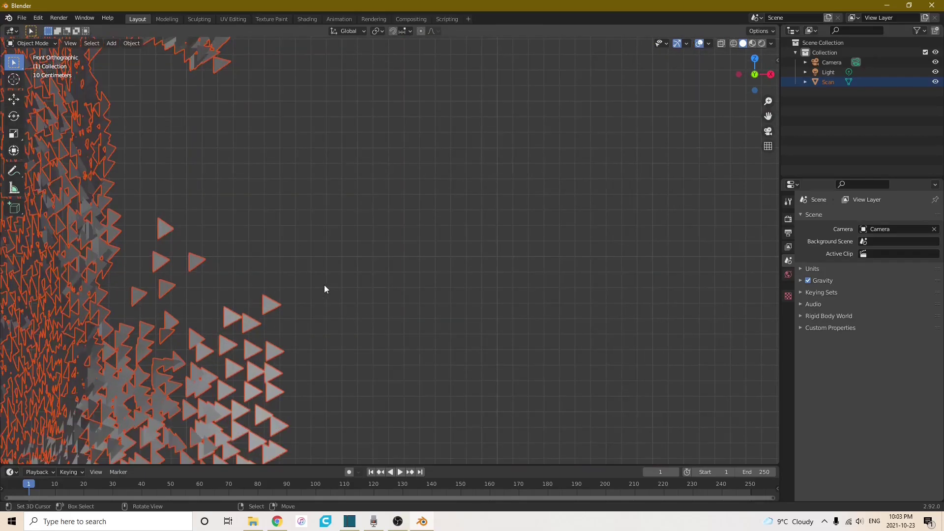
pyautogui.keyDown('shift'); pyautogui.moveTo(323, 289); pyautogui.dragTo(377, 287, button='middle'); pyautogui.keyUp('shift')
# Step: Inspect the face profile from the right side view, zooming in on the dense surface
pyautogui.press('KP_3')
pyautogui.keyDown('shift'); pyautogui.moveTo(80, 253); pyautogui.dragTo(199, 283, button='middle'); pyautogui.keyUp('shift')
pyautogui.scroll(4, 253, 259)
pyautogui.keyDown('shift'); pyautogui.moveTo(252, 259); pyautogui.dragTo(605, 265, button='middle'); pyautogui.keyUp('shift')
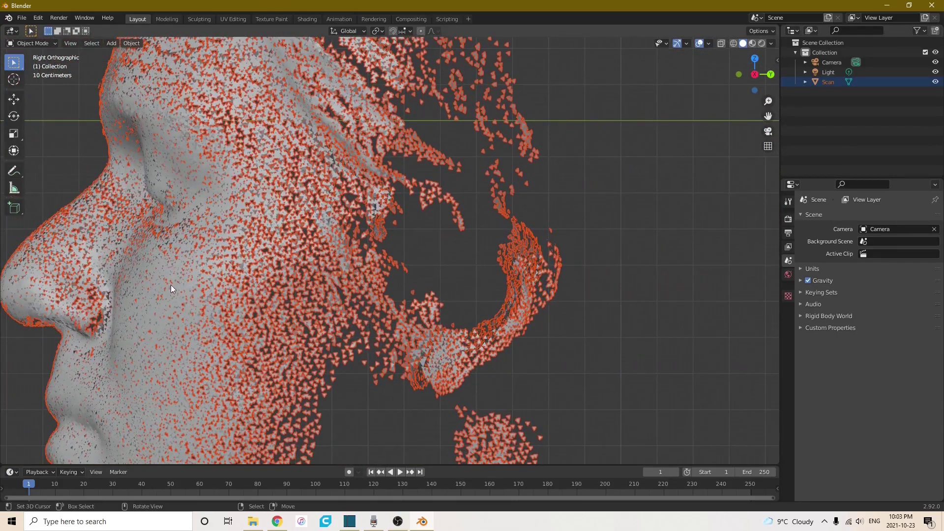
pyautogui.keyDown('shift'); pyautogui.moveTo(170, 285); pyautogui.dragTo(365, 273, button='middle'); pyautogui.keyUp('shift')
pyautogui.scroll(6, 358, 274)
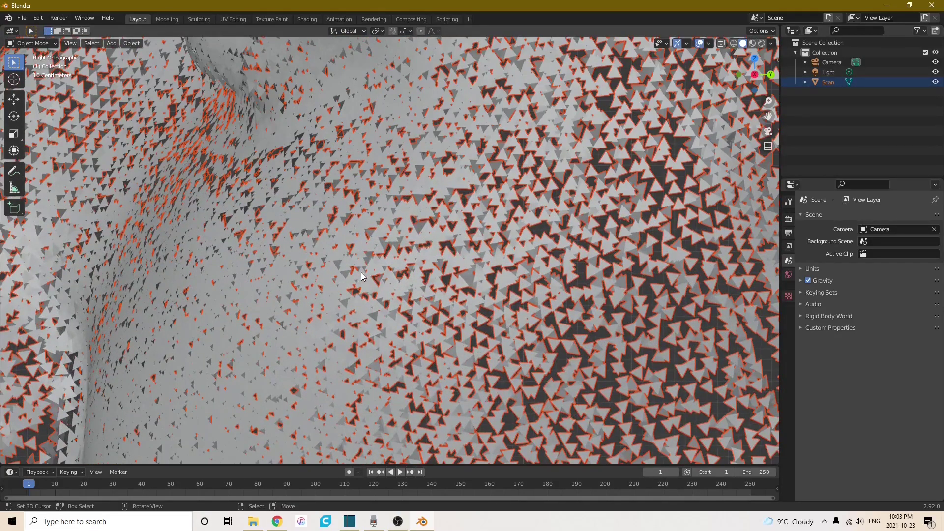
pyautogui.scroll(2, 365, 273)
pyautogui.scroll(2, 393, 274)
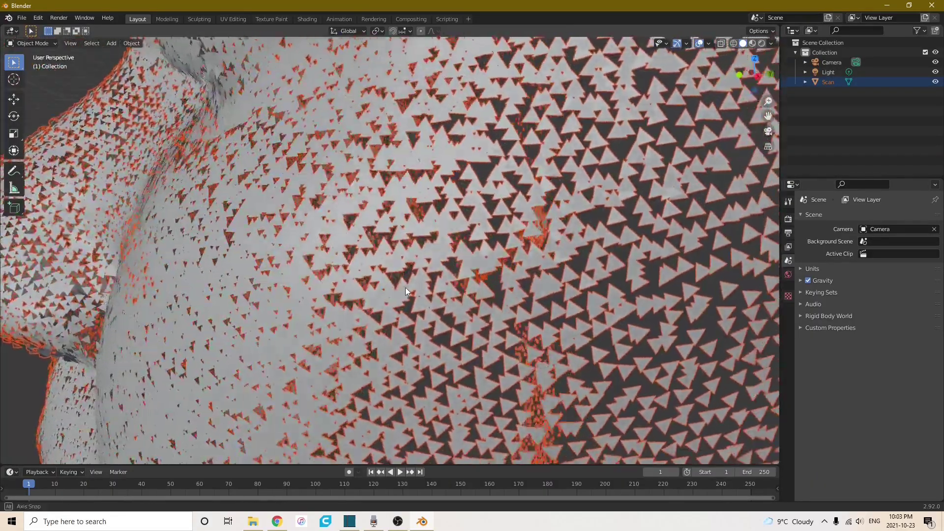
pyautogui.moveTo(406, 292); pyautogui.dragTo(385, 300, button='middle')
pyautogui.scroll(-10, 361, 279)
pyautogui.scroll(10, 385, 299)
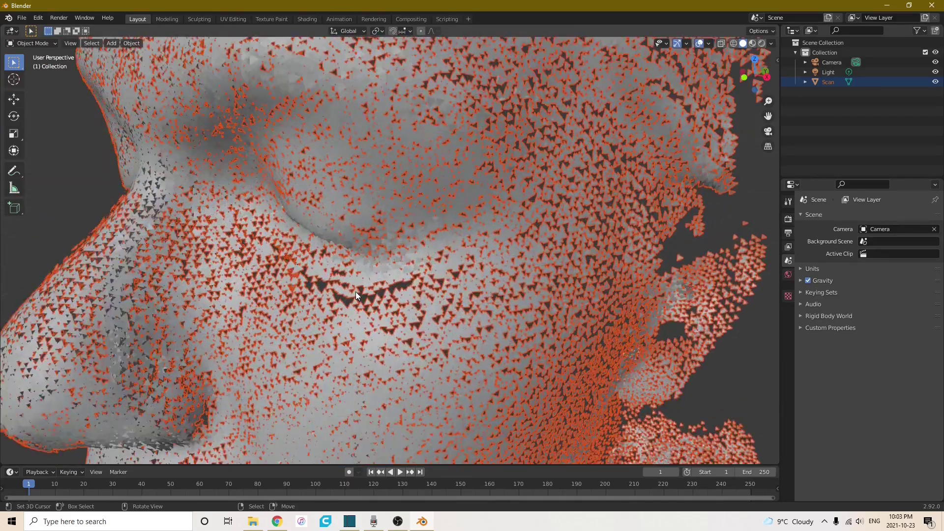
pyautogui.scroll(-5, 356, 291)
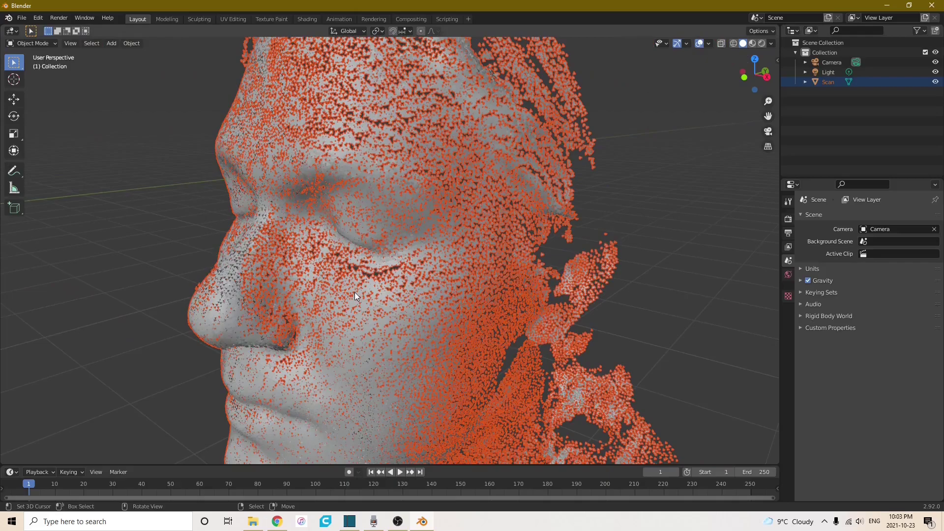
# Step: Select the Scan object and centre the face in Front view
pyautogui.click(355, 293)
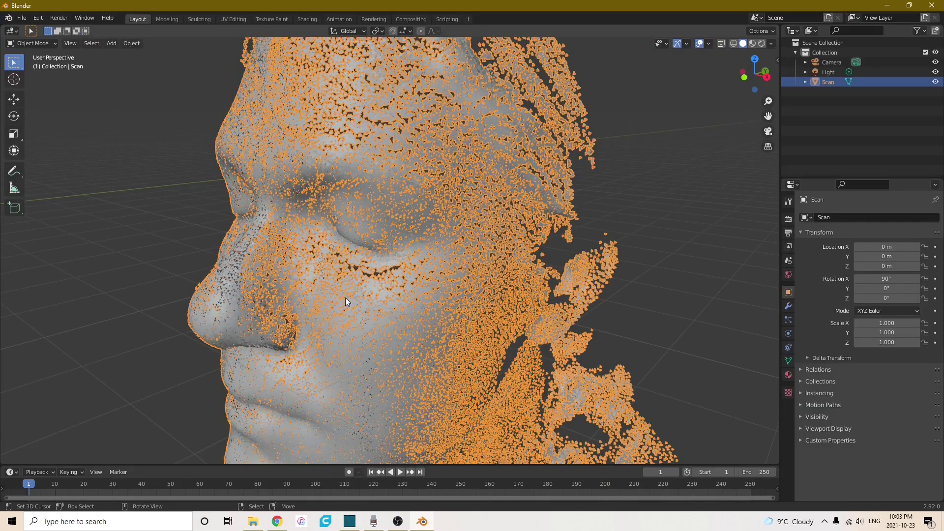
pyautogui.press('KP_1')
pyautogui.keyDown('shift'); pyautogui.moveTo(385, 276); pyautogui.dragTo(400, 249, button='middle'); pyautogui.keyUp('shift')
pyautogui.scroll(3, 399, 249)
pyautogui.scroll(-3, 398, 250)
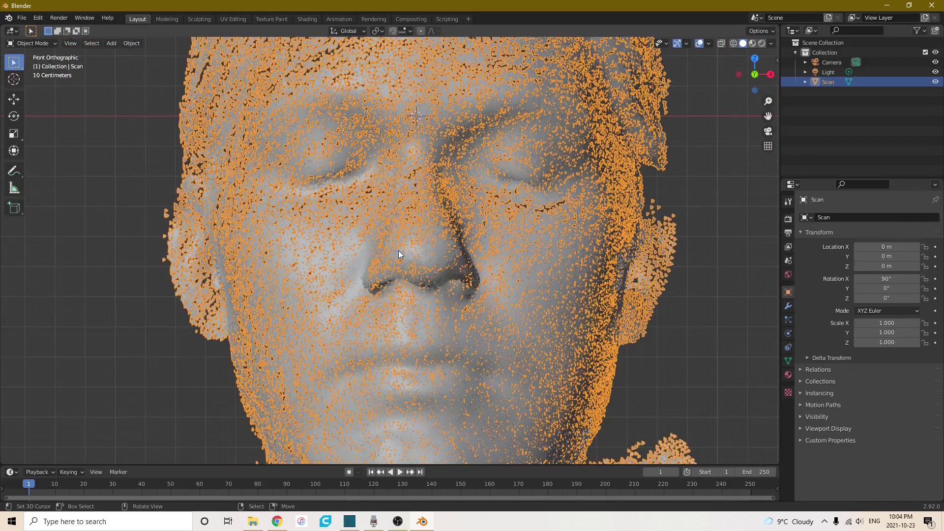
# Step: Enter Edit Mode with all geometry selected and apply a scale factor of 1
pyautogui.press('Tab')
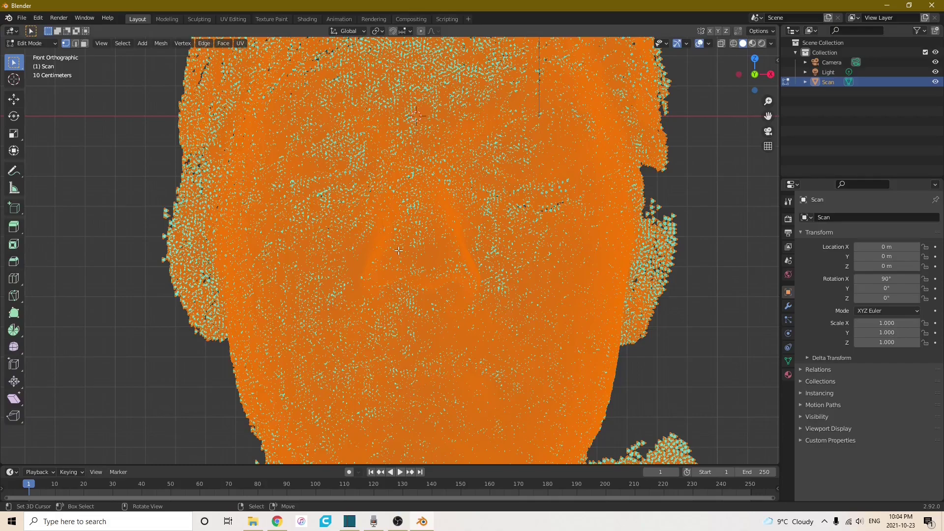
pyautogui.press('s')
pyautogui.press('1')
pyautogui.press('.')
pyautogui.press('Return')
# Step: Set the pivot point to Individual Origins and orbit to the face's side profile
pyautogui.click(378, 31)
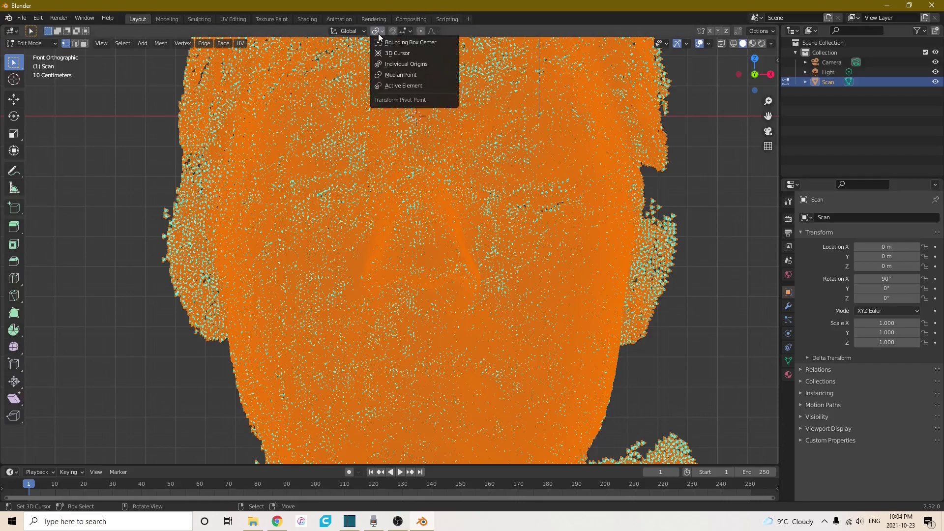
pyautogui.click(389, 63)
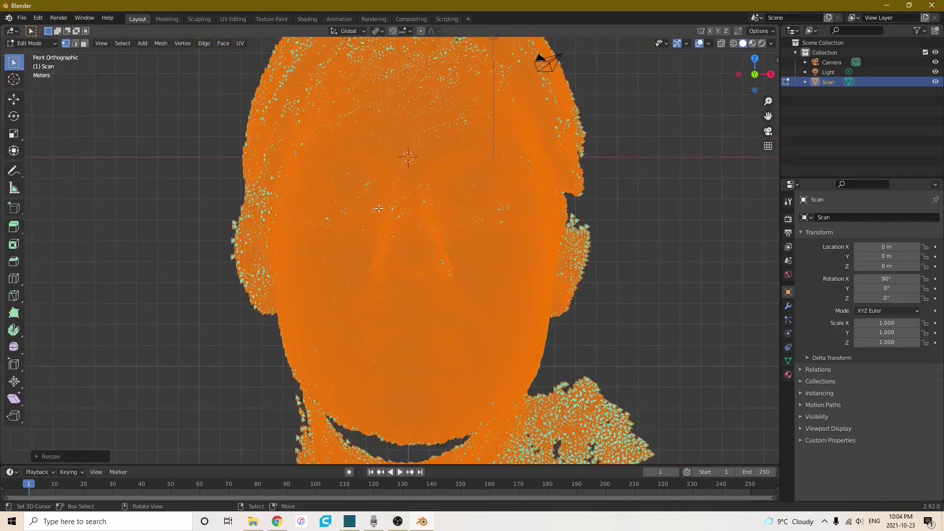
pyautogui.scroll(2, 379, 208)
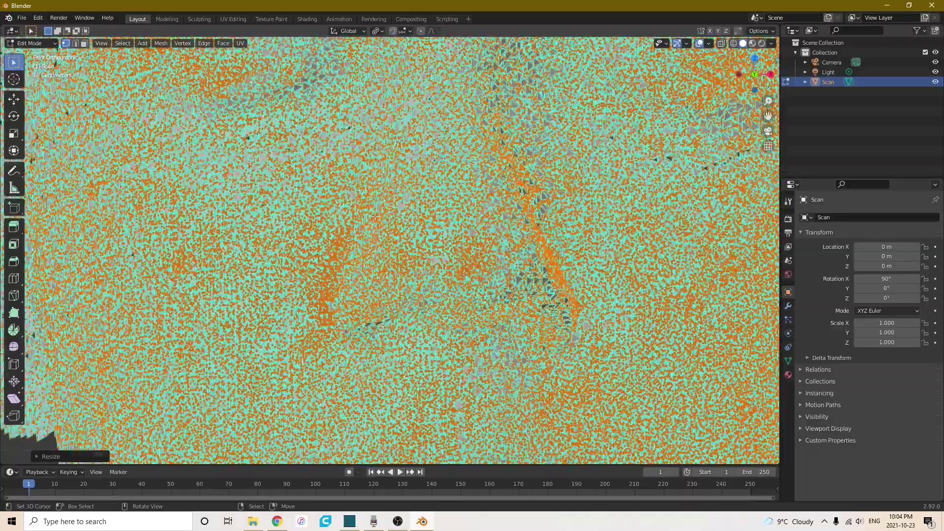
pyautogui.moveTo(375, 217); pyautogui.dragTo(381, 240, button='middle')
pyautogui.scroll(-3, 387, 237)
pyautogui.scroll(3, 386, 237)
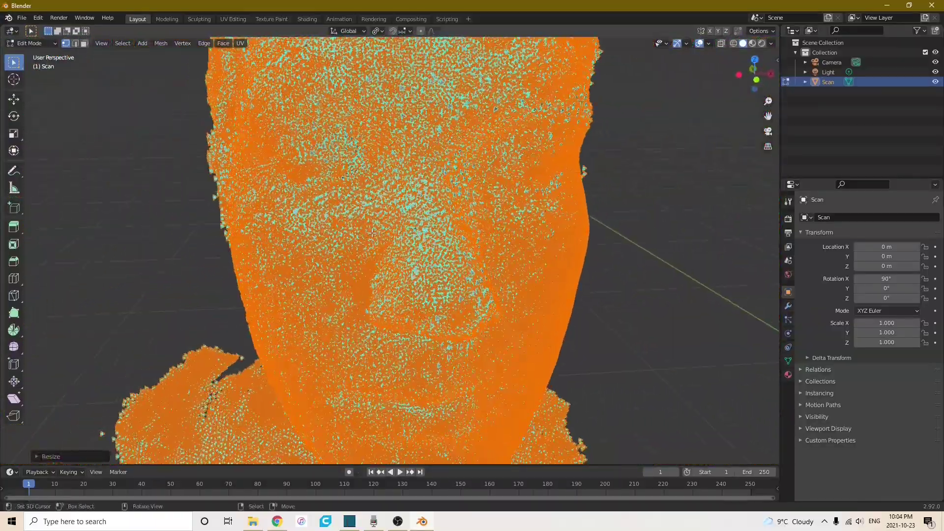
# Step: Return to Object Mode and add a Remesh modifier to the Scan mesh
pyautogui.press('Tab')
pyautogui.scroll(-2, 372, 232)
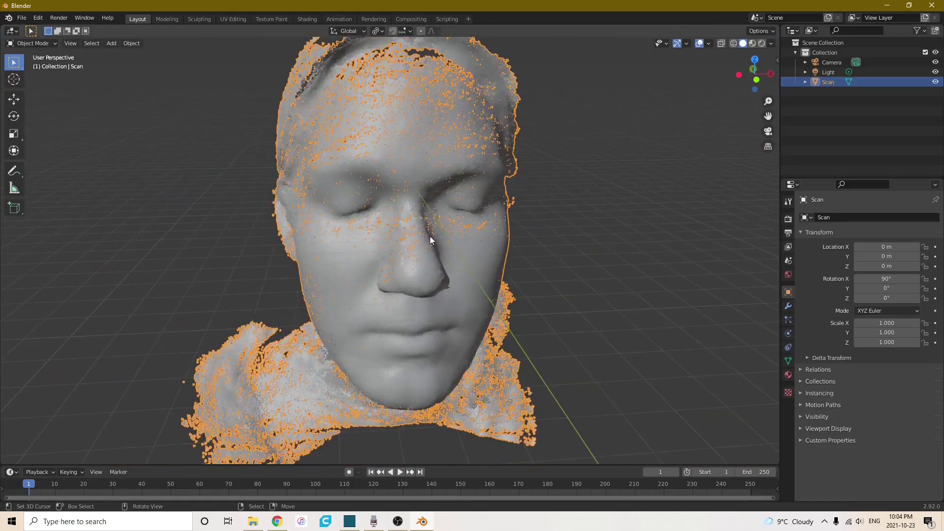
pyautogui.click(788, 306)
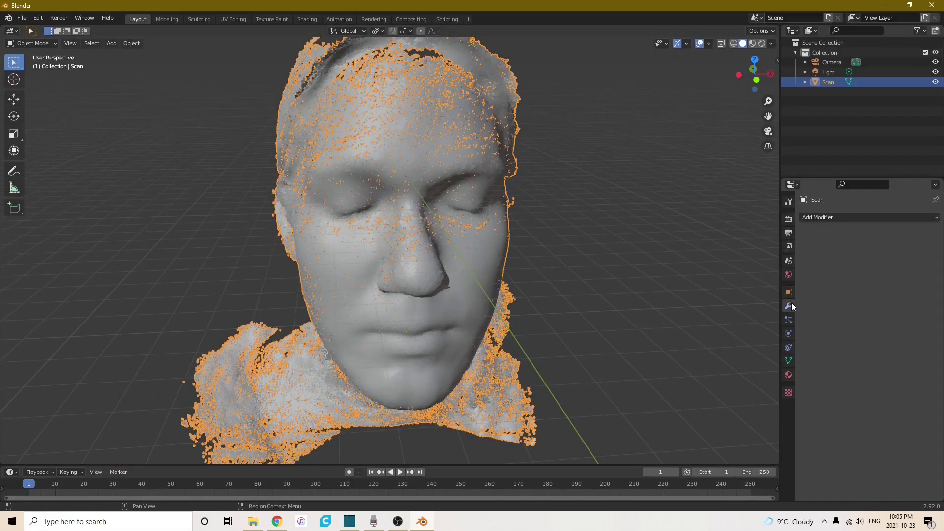
pyautogui.click(836, 218)
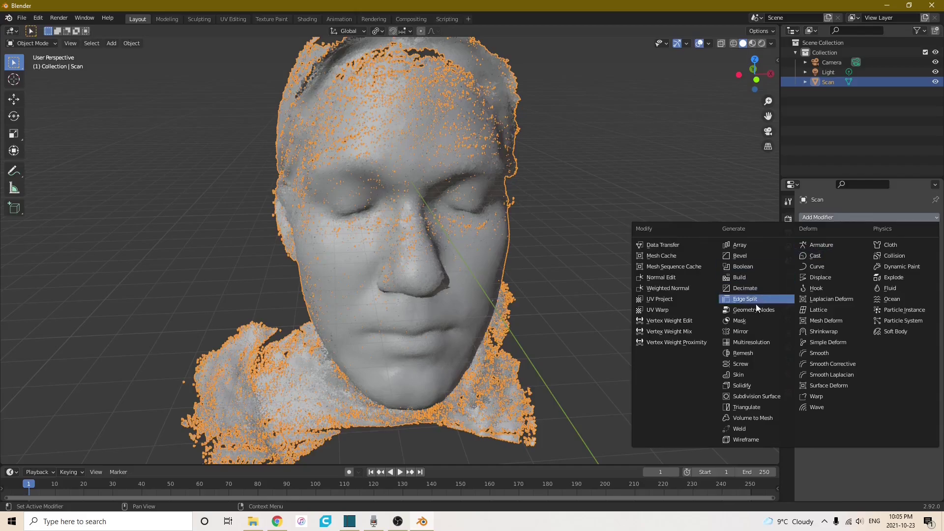
pyautogui.click(744, 355)
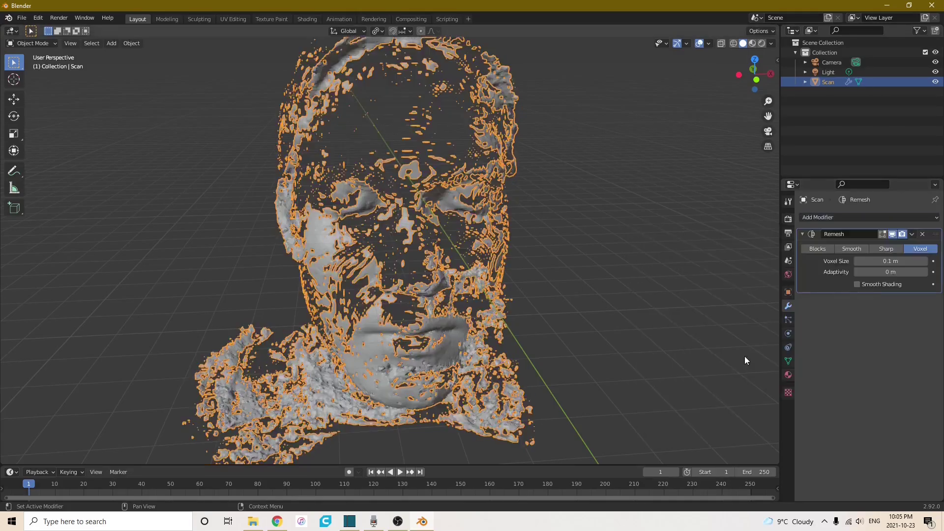
# Step: Switch the Remesh to Blocks mode and raise Octree Depth to 7, orbiting to check
pyautogui.click(816, 249)
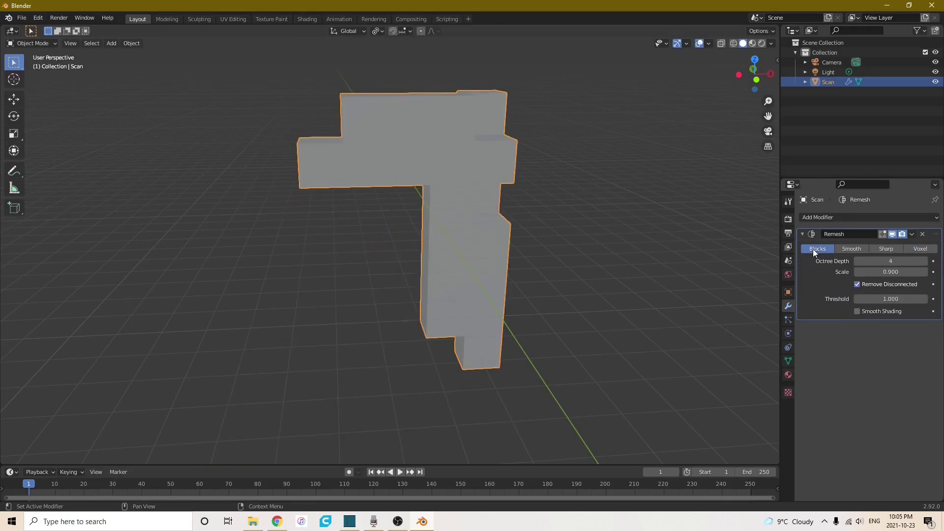
pyautogui.click(924, 262)
pyautogui.click(924, 261)
pyautogui.scroll(-2, 660, 257)
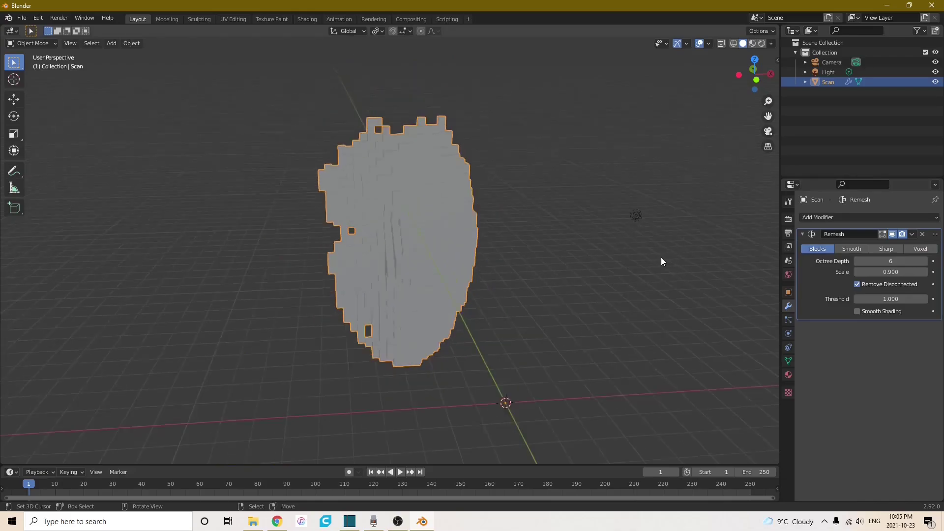
pyautogui.scroll(3, 660, 258)
pyautogui.moveTo(660, 258); pyautogui.dragTo(742, 274, button='middle')
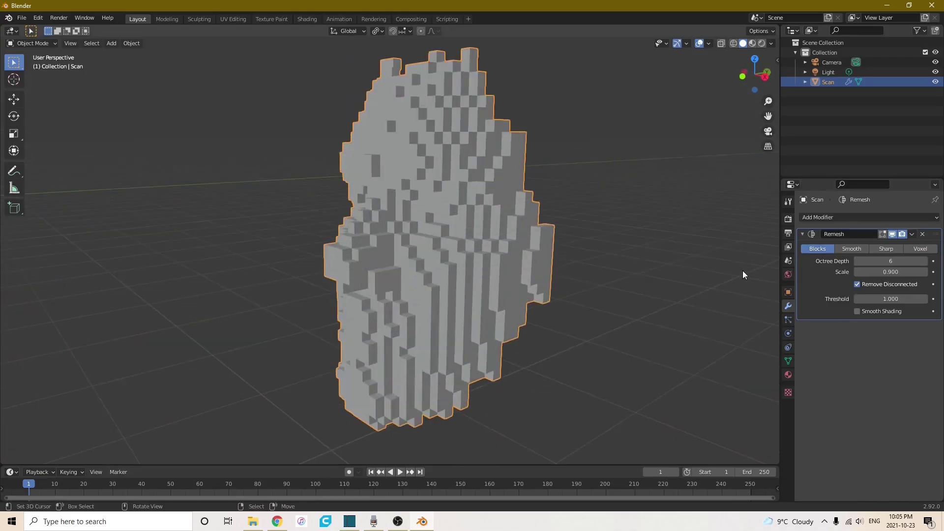
pyautogui.click(925, 265)
pyautogui.moveTo(556, 276)
pyautogui.mouseDown(button='middle')
pyautogui.moveTo(670, 278)
pyautogui.moveTo(536, 283)
pyautogui.moveTo(577, 268)
pyautogui.moveTo(624, 291)
pyautogui.moveTo(561, 291)
pyautogui.mouseUp(button='middle')
pyautogui.moveTo(436, 291); pyautogui.dragTo(565, 276, button='middle')
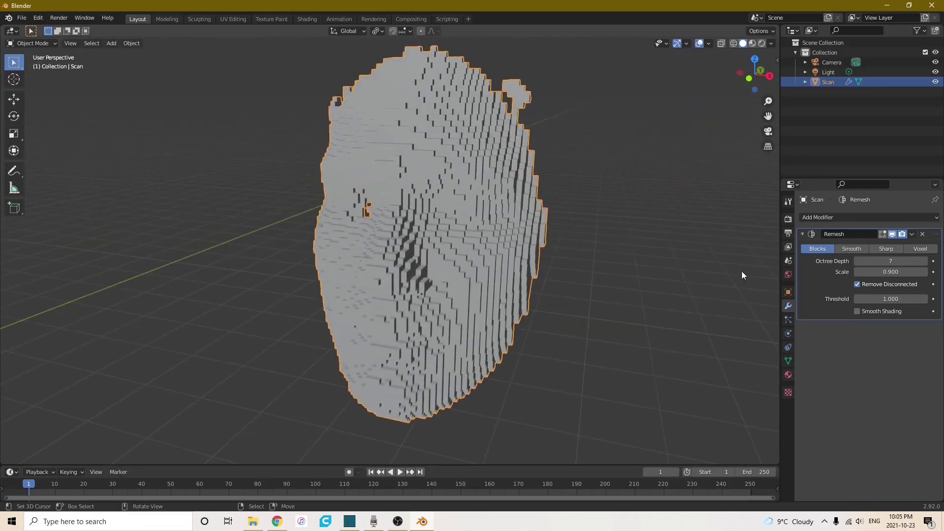
# Step: Switch the Remesh modifier to Smooth mode with Octree Depth 8, after briefly trying 9
pyautogui.click(852, 249)
pyautogui.moveTo(506, 287); pyautogui.dragTo(544, 288, button='middle')
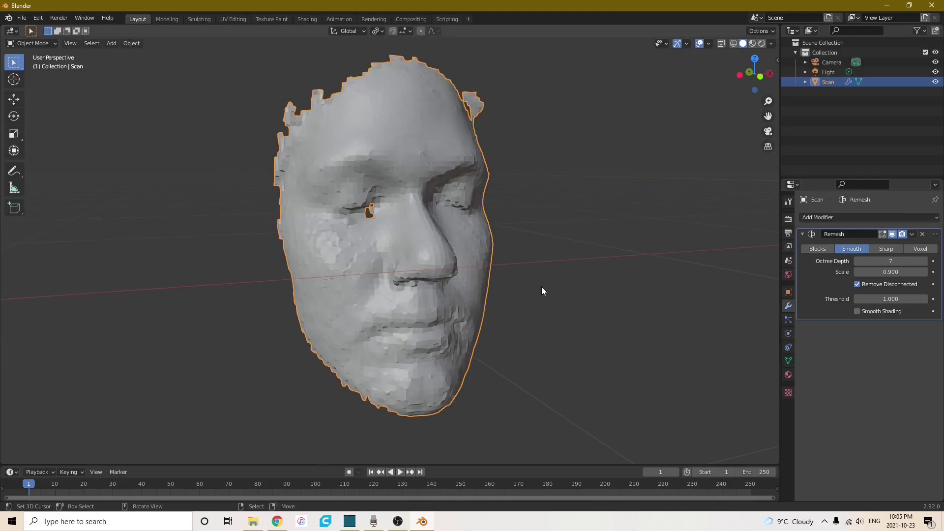
pyautogui.click(925, 263)
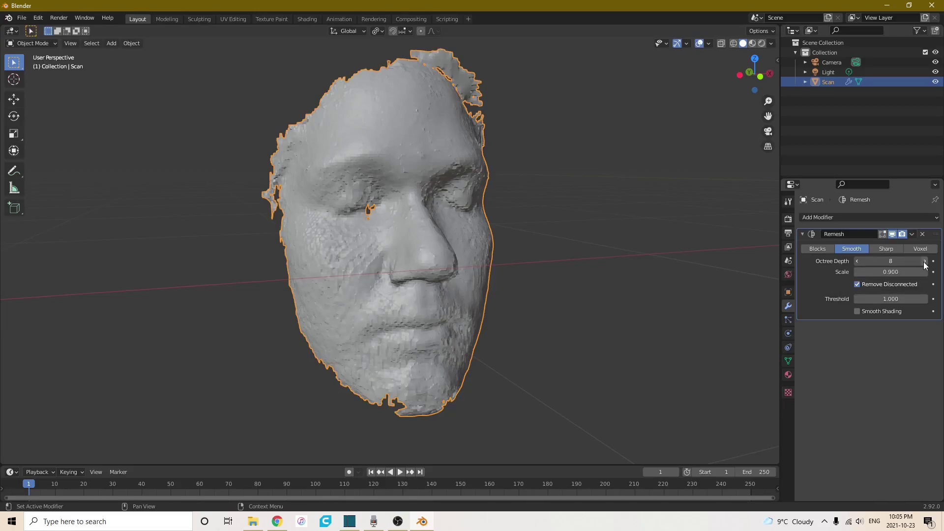
pyautogui.click(925, 263)
pyautogui.moveTo(643, 280); pyautogui.dragTo(531, 268, button='middle')
pyautogui.click(857, 264)
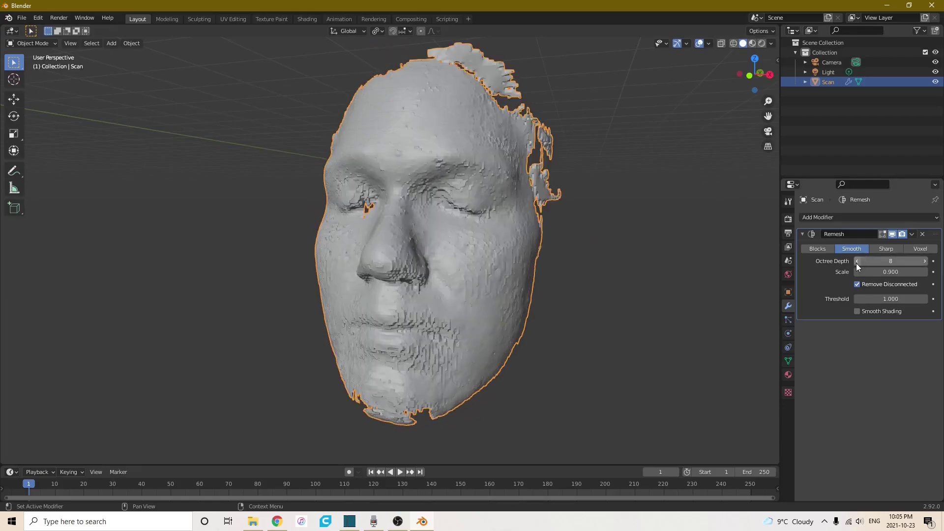
# Step: Try a remesh Scale of 0.99, then set it back to 0.9
pyautogui.click(894, 273)
pyautogui.write('0.99')
pyautogui.press('Return')
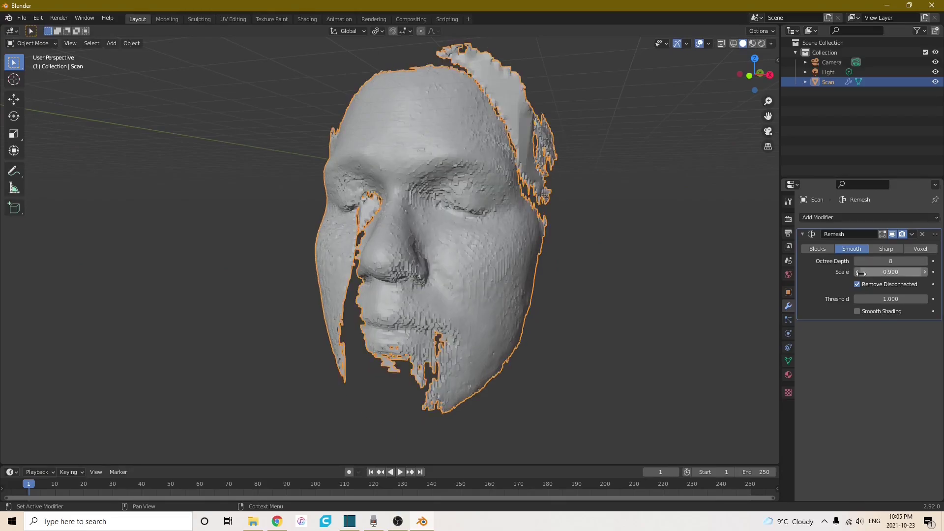
pyautogui.click(898, 274)
pyautogui.write('0.9')
pyautogui.press('Return')
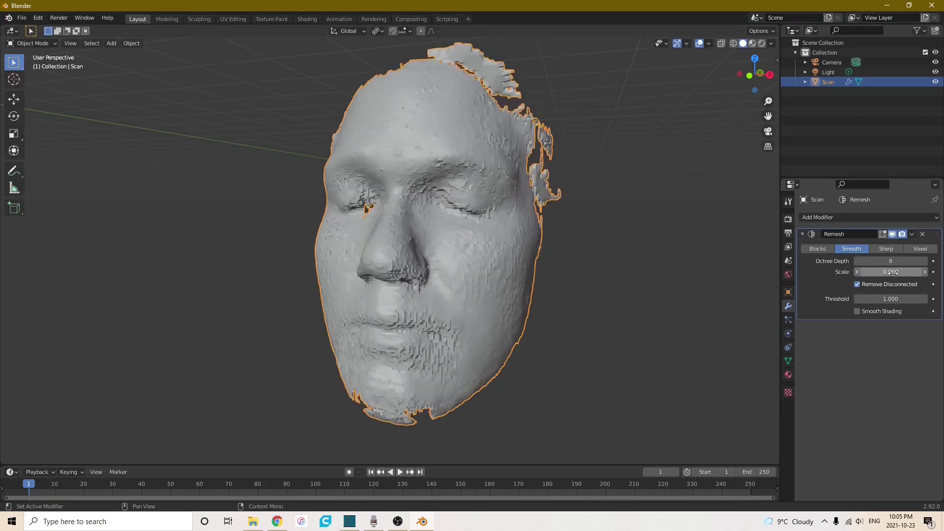
pyautogui.moveTo(561, 297); pyautogui.dragTo(308, 260, button='middle')
pyautogui.moveTo(428, 263); pyautogui.dragTo(378, 263, button='middle')
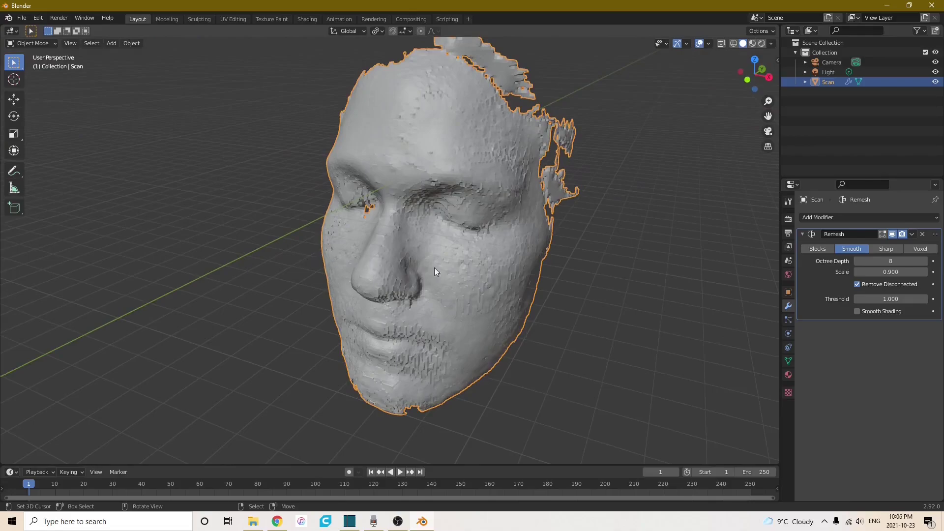
# Step: Apply the Remesh modifier from its dropdown menu
pyautogui.click(913, 234)
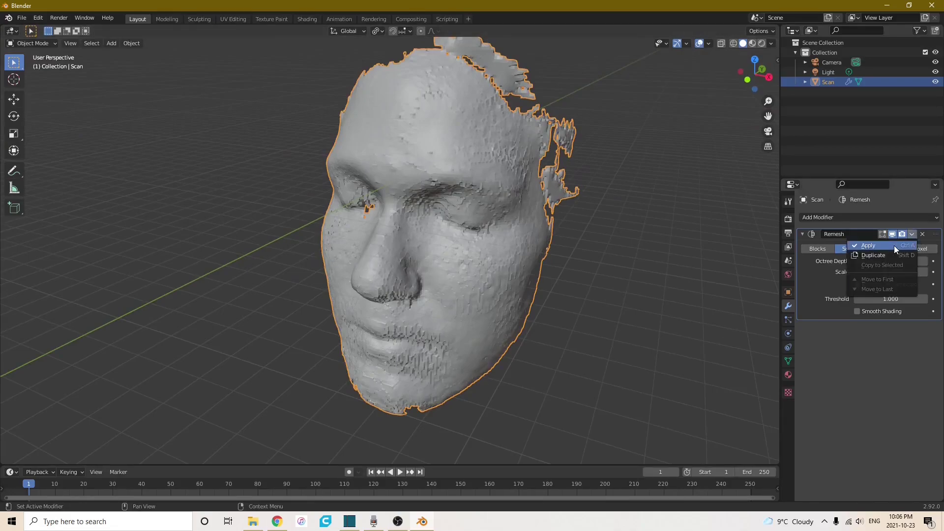
pyautogui.click(894, 246)
pyautogui.moveTo(559, 213); pyautogui.dragTo(499, 223, button='middle')
pyautogui.scroll(4, 423, 237)
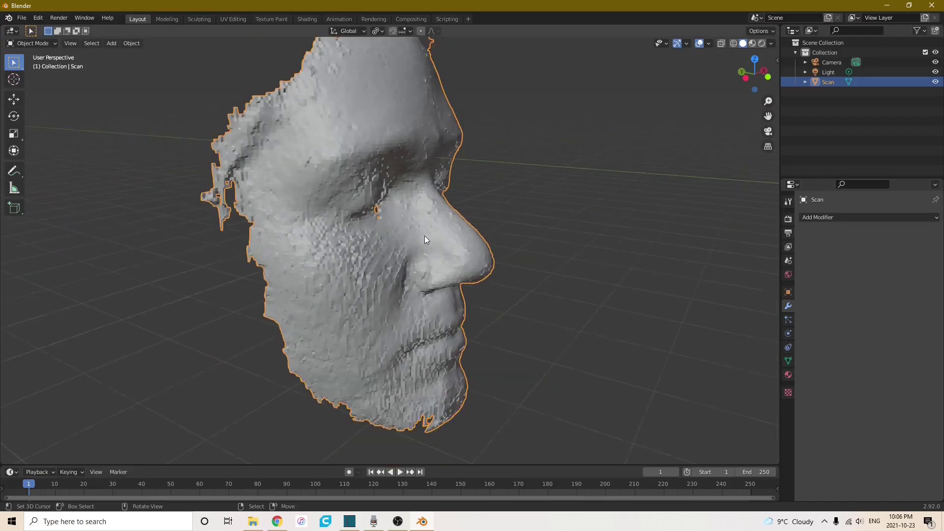
pyautogui.moveTo(426, 240); pyautogui.dragTo(355, 236, button='middle')
# Step: Inspect the applied remesh geometry in Edit Mode, then return to Object Mode
pyautogui.press('Tab')
pyautogui.scroll(2, 465, 270)
pyautogui.moveTo(465, 270); pyautogui.dragTo(494, 265, button='middle')
pyautogui.moveTo(422, 273); pyautogui.dragTo(399, 272, button='middle')
pyautogui.press('Tab')
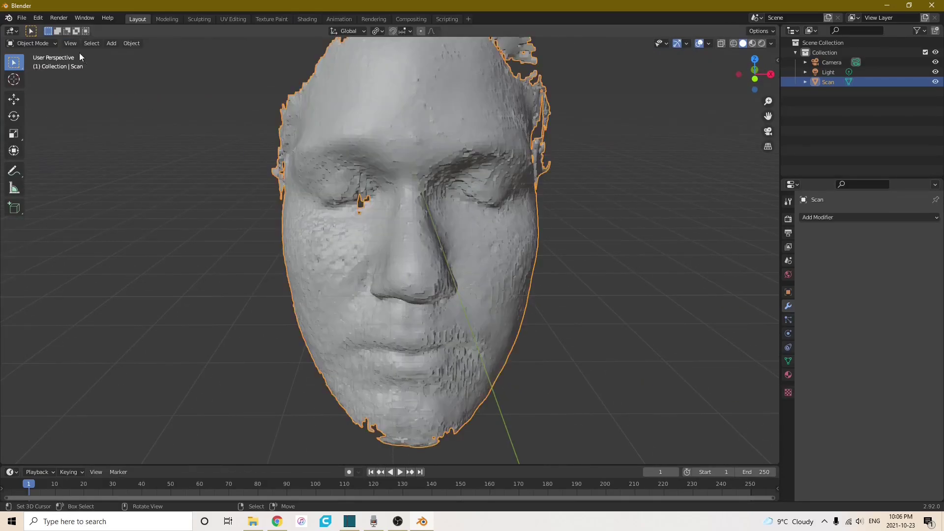
# Step: Export the scan as Wavefront OBJ named ScanPre.obj into the Downloads folder
pyautogui.click(22, 18)
pyautogui.moveTo(48, 162)
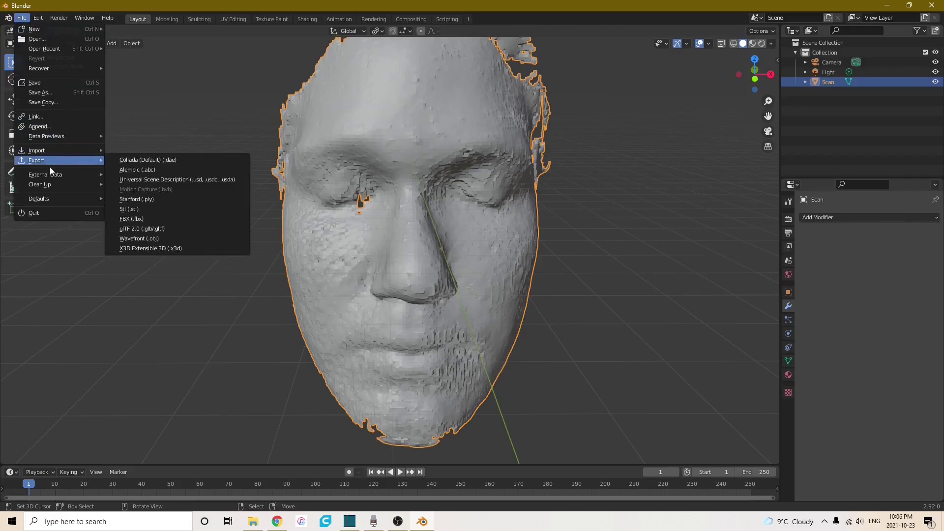
pyautogui.click(155, 238)
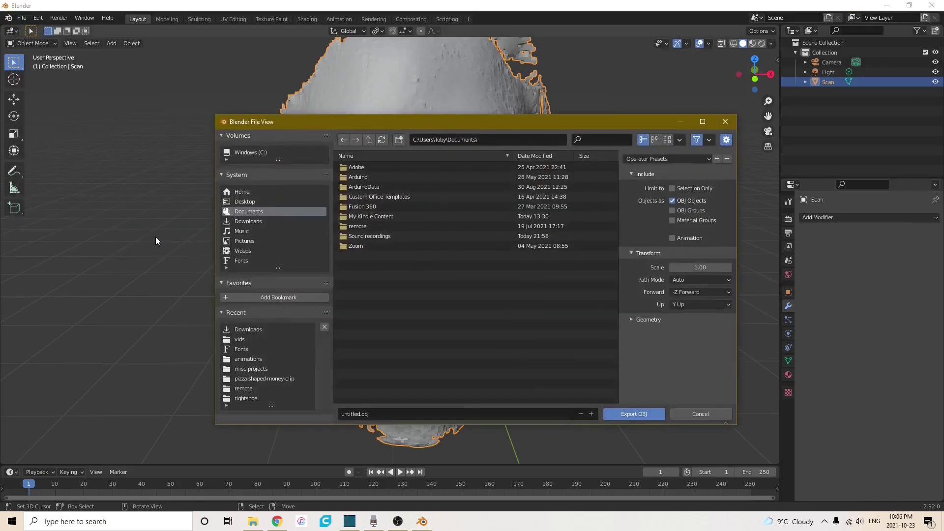
pyautogui.click(253, 220)
pyautogui.click(367, 414)
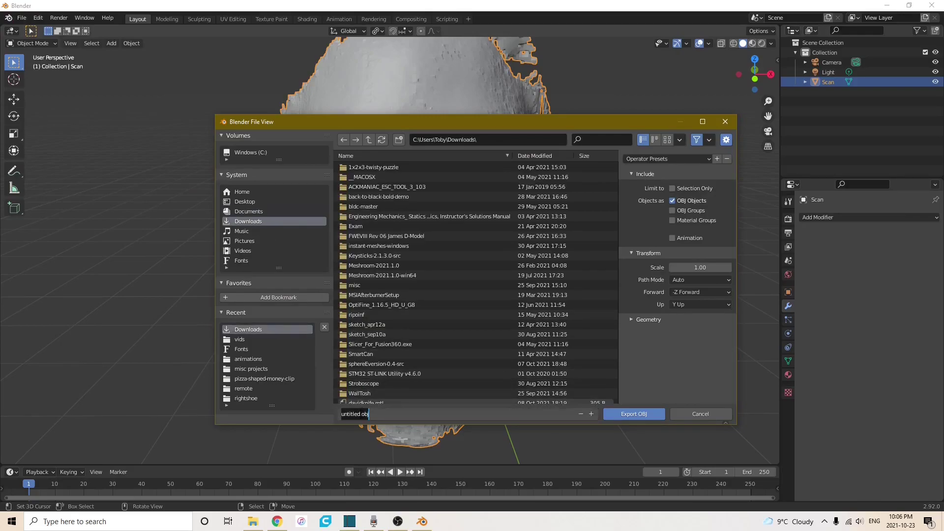
pyautogui.moveTo(361, 414); pyautogui.dragTo(341, 416)
pyautogui.write('ScanPre')
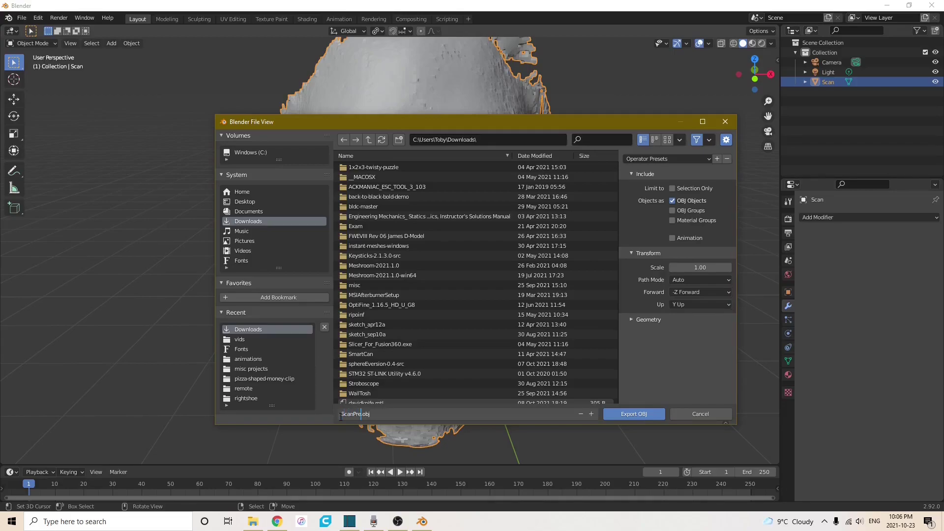
pyautogui.click(618, 414)
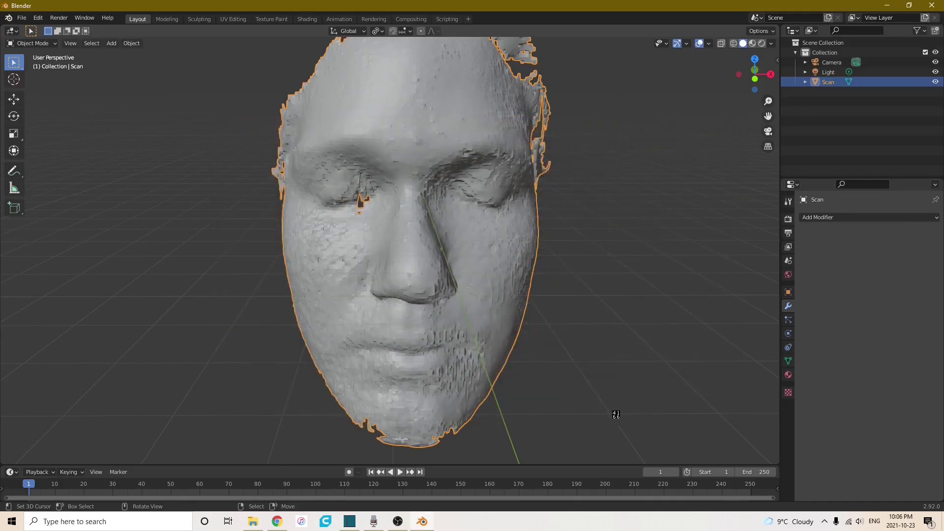
# Step: Minimize Blender and launch Instant Meshes in a maximized window
pyautogui.click(421, 519)
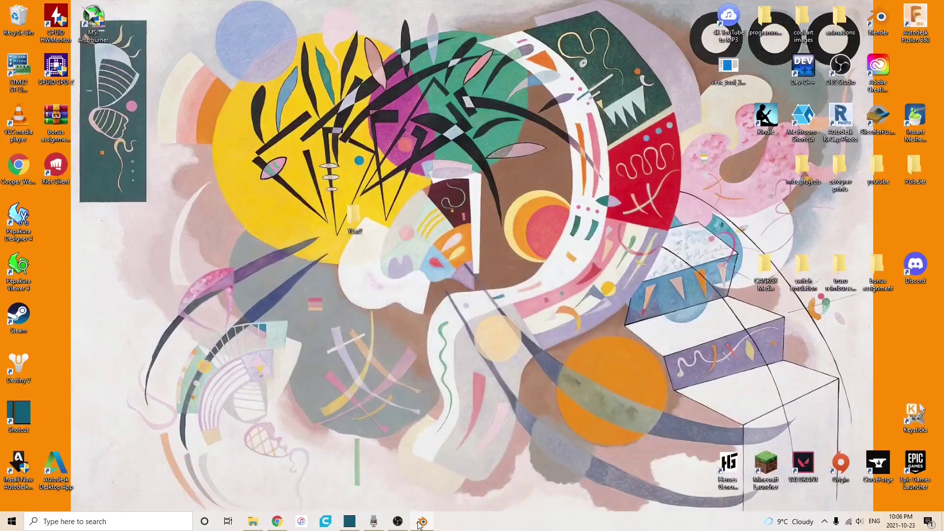
pyautogui.doubleClick(915, 119)
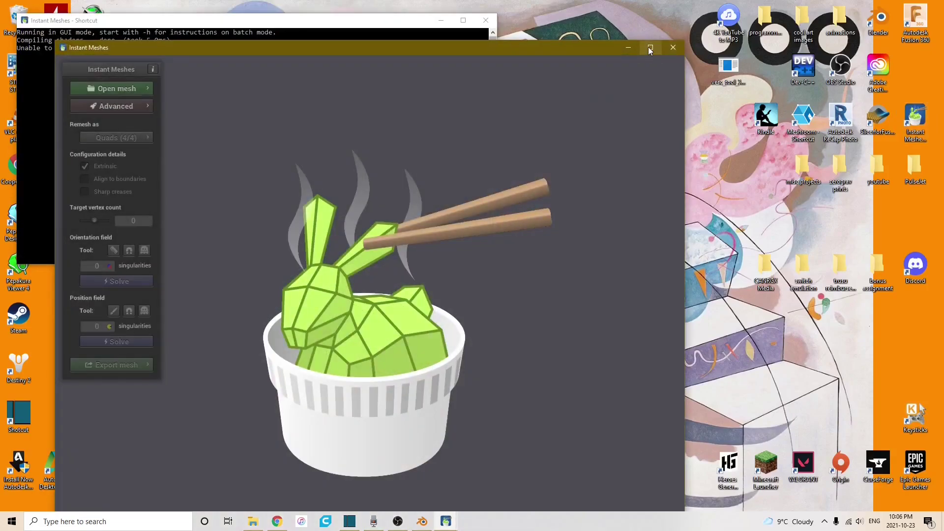
pyautogui.doubleClick(648, 46)
# Step: Load ScanPre.obj through Open mesh and rotate to inspect the face
pyautogui.click(88, 45)
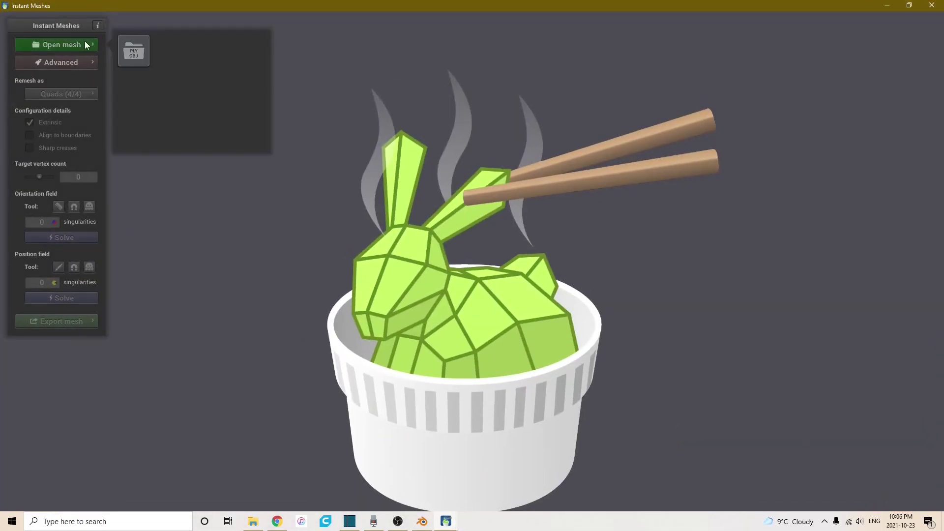
pyautogui.click(133, 48)
pyautogui.doubleClick(133, 85)
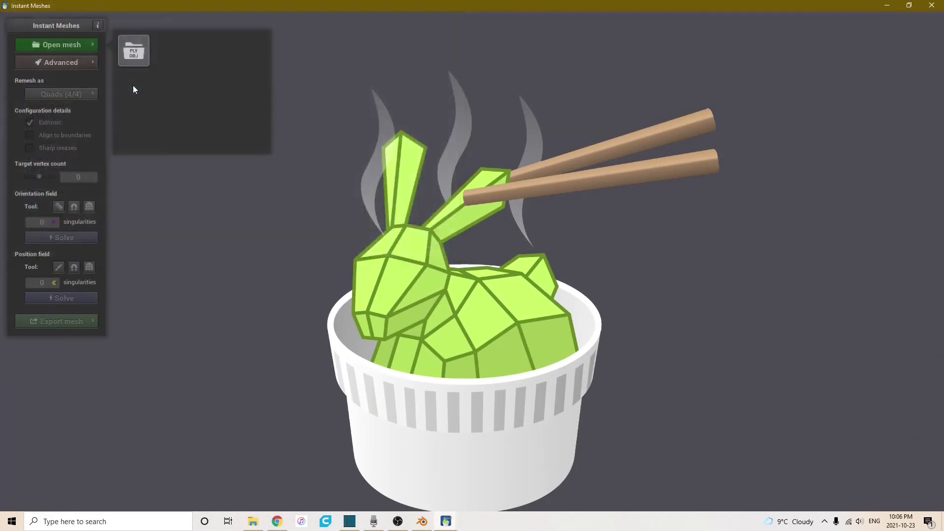
pyautogui.moveTo(355, 187); pyautogui.dragTo(447, 187)
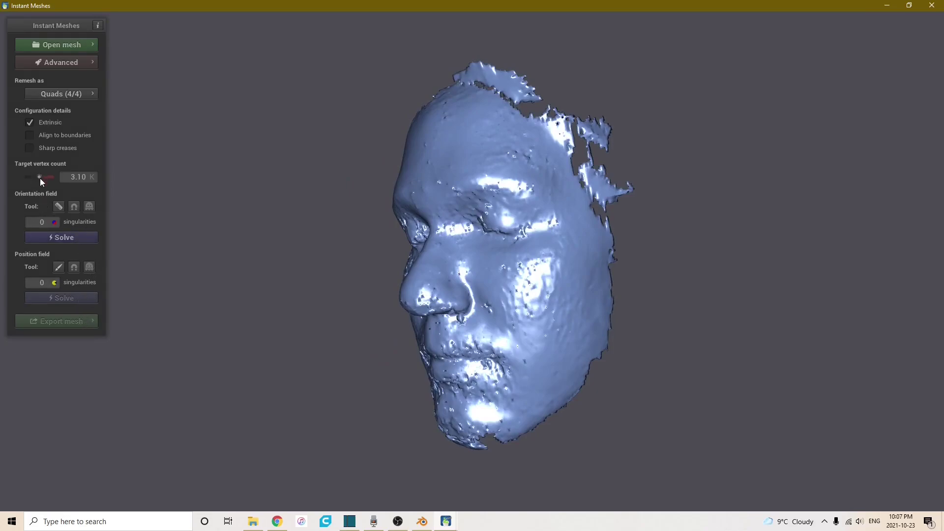
# Step: Set the target vertex count to 3.99 K, accept subdividing, and solve orientation and position fields
pyautogui.moveTo(40, 178); pyautogui.dragTo(40, 178)
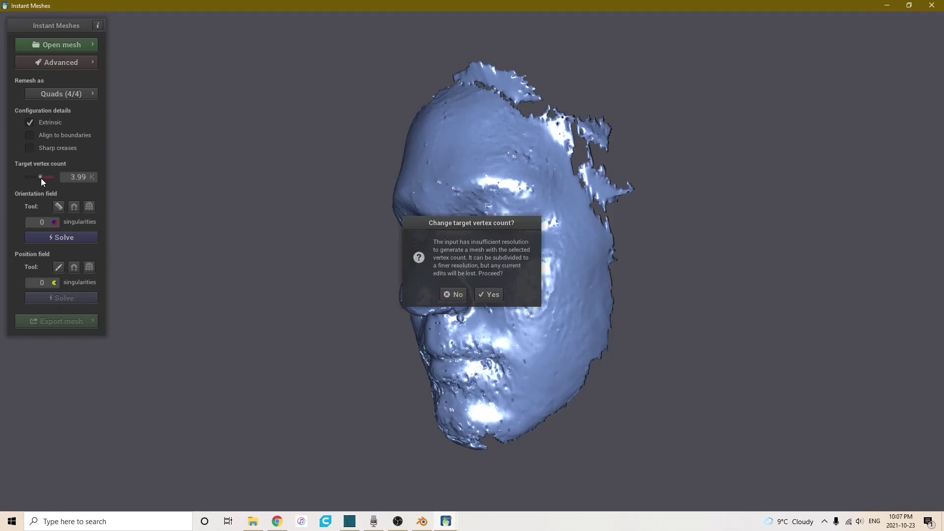
pyautogui.click(484, 294)
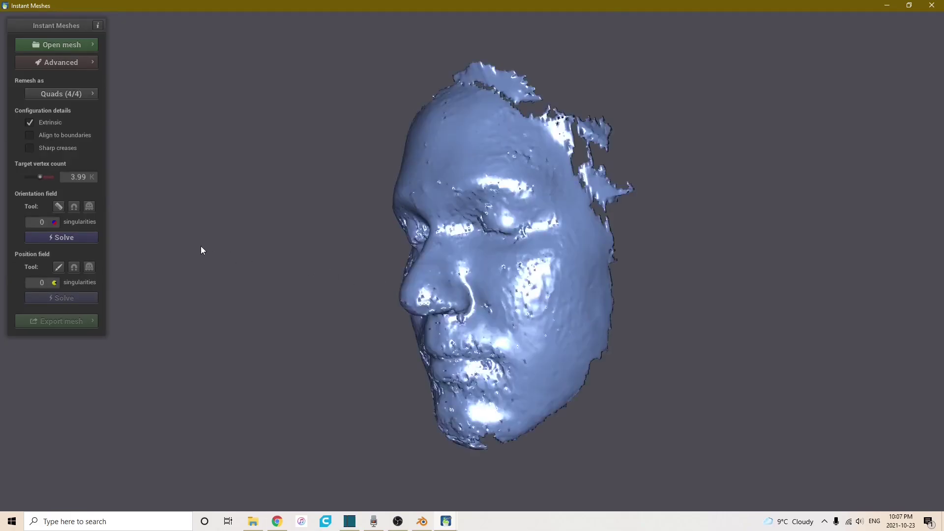
pyautogui.click(67, 237)
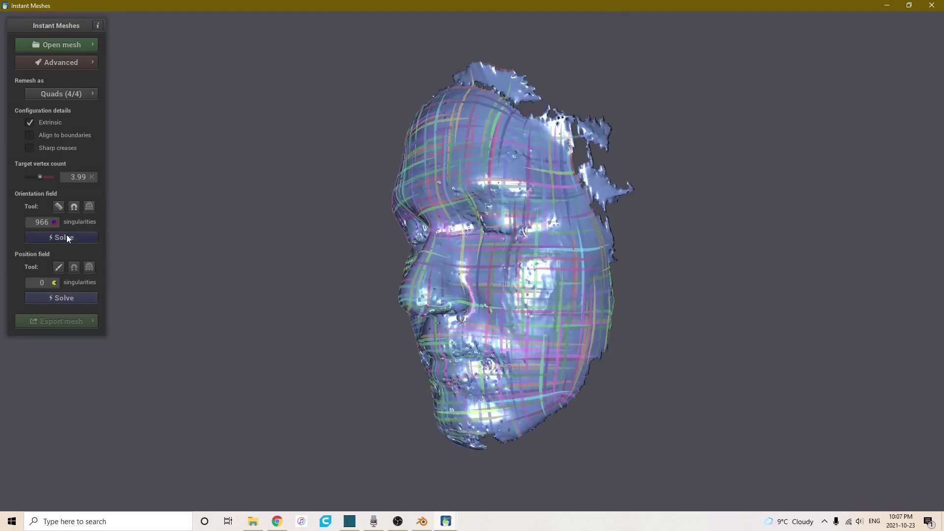
pyautogui.click(58, 298)
# Step: Extract the quad mesh from the solved fields and rotate to check it
pyautogui.click(69, 319)
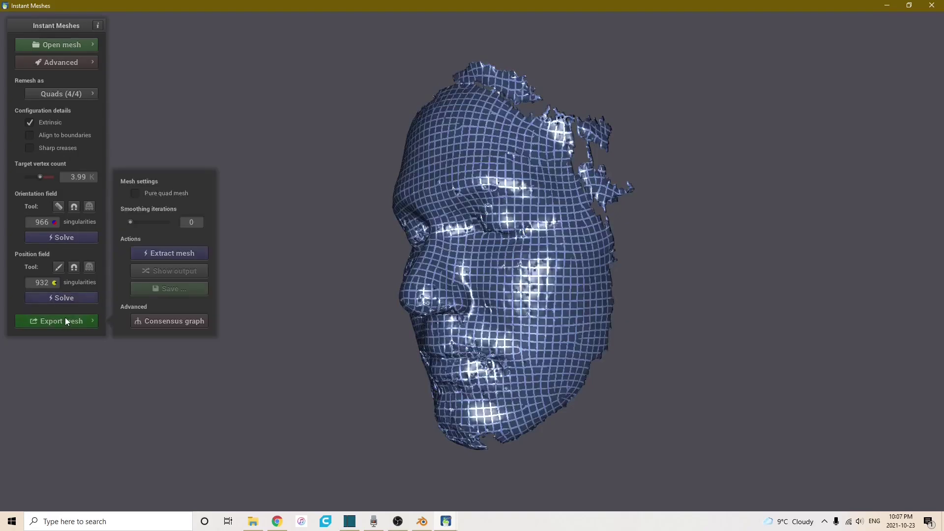
pyautogui.click(153, 253)
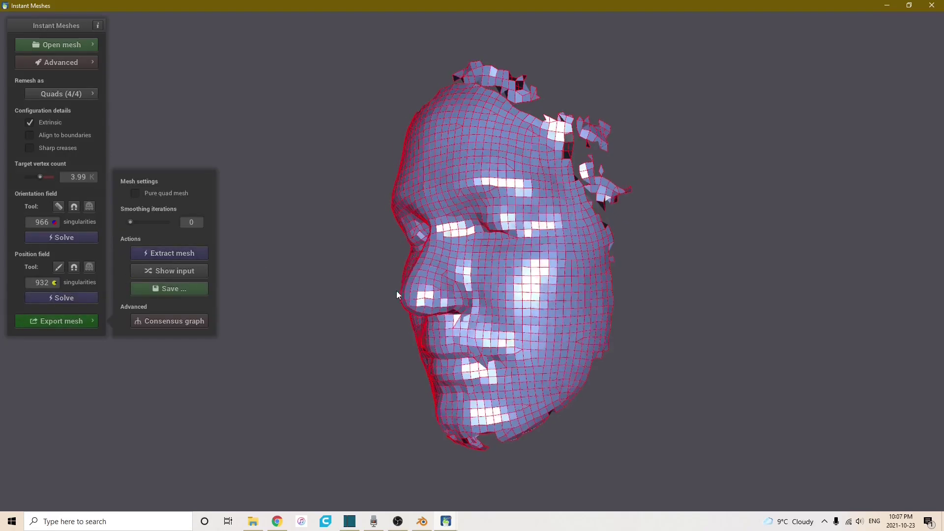
pyautogui.moveTo(400, 294); pyautogui.dragTo(385, 263)
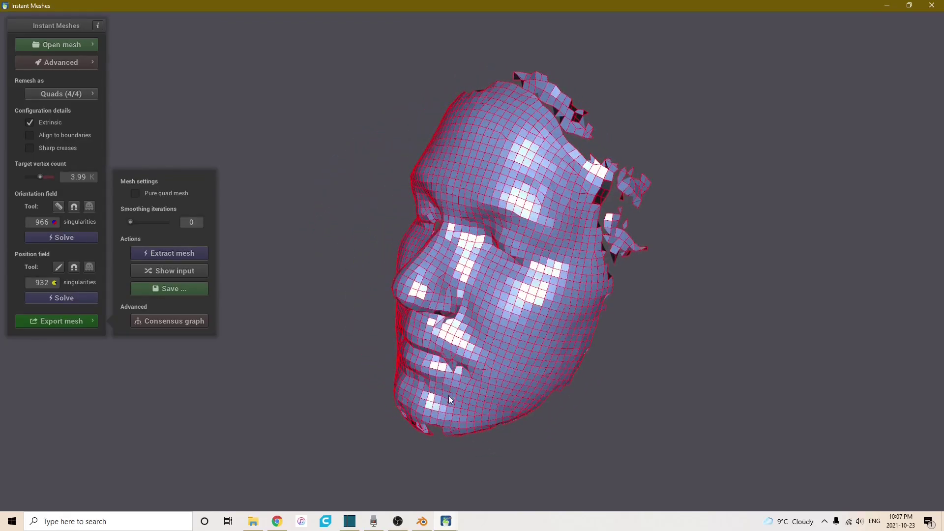
pyautogui.click(422, 521)
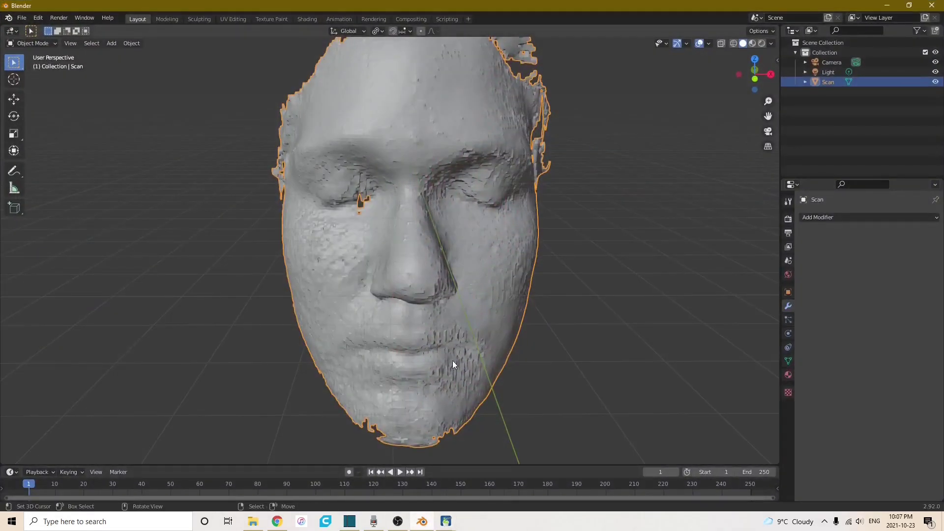
pyautogui.press('Tab')
pyautogui.moveTo(438, 300); pyautogui.dragTo(418, 276, button='middle')
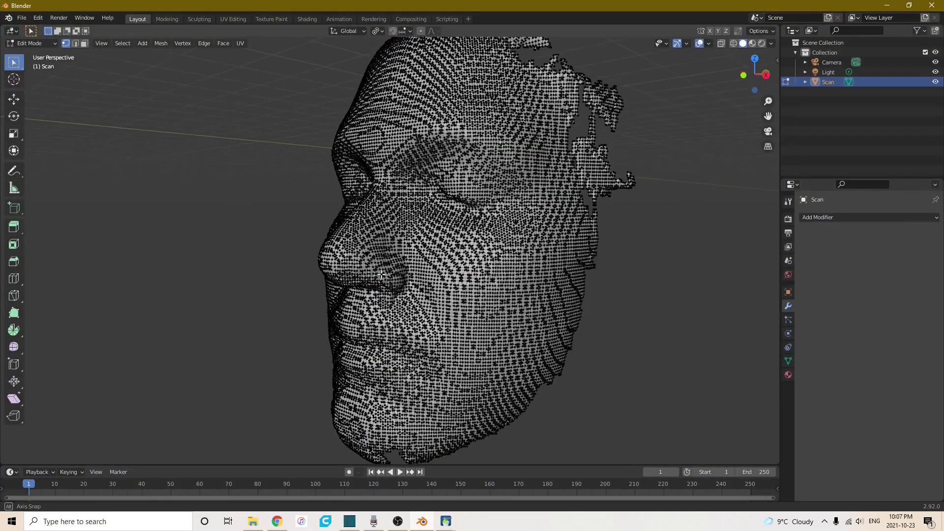
pyautogui.moveTo(446, 521)
pyautogui.click(488, 481)
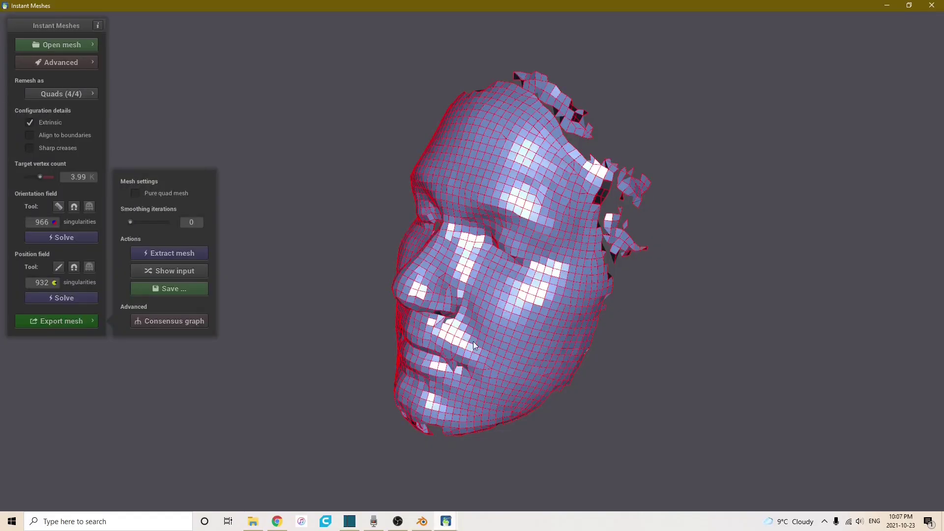
pyautogui.moveTo(468, 327); pyautogui.dragTo(519, 296)
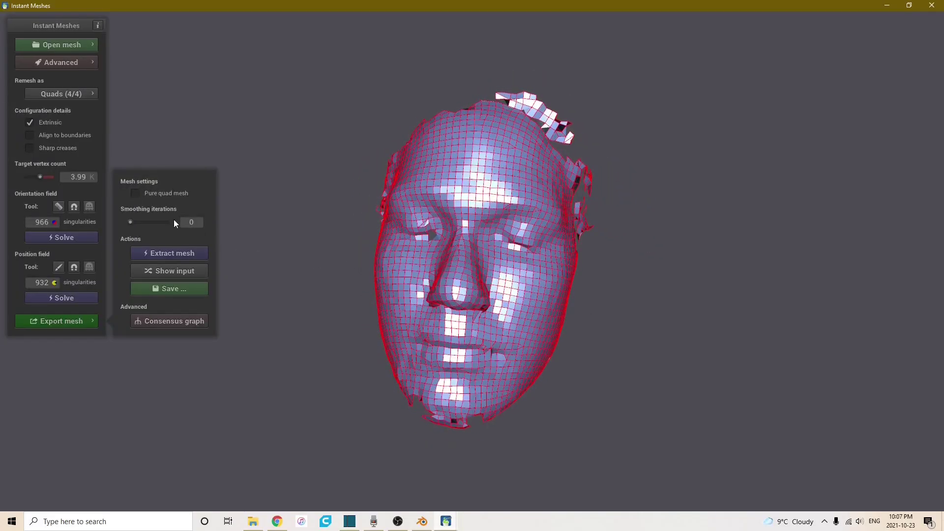
# Step: Re-solve orientation and draw Orientation Comb strokes across the forehead, down the nose, across the mouth
pyautogui.click(59, 208)
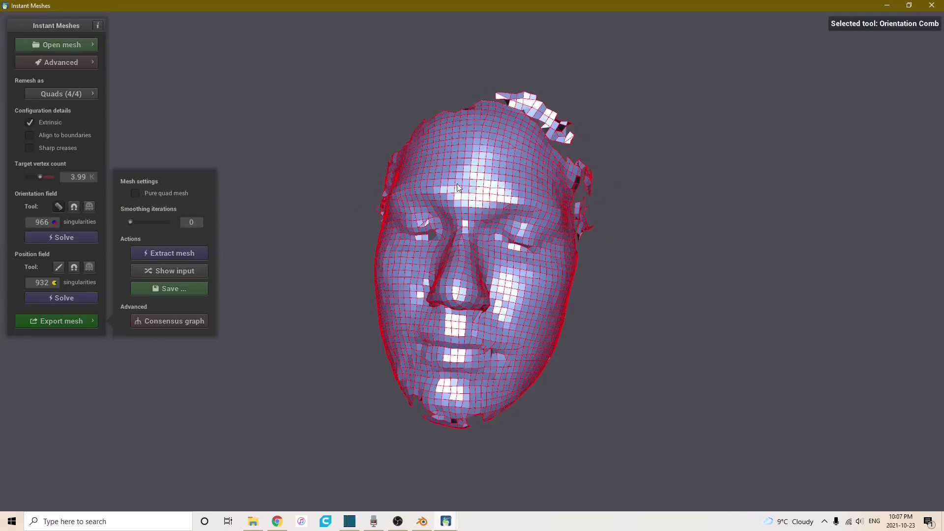
pyautogui.click(61, 237)
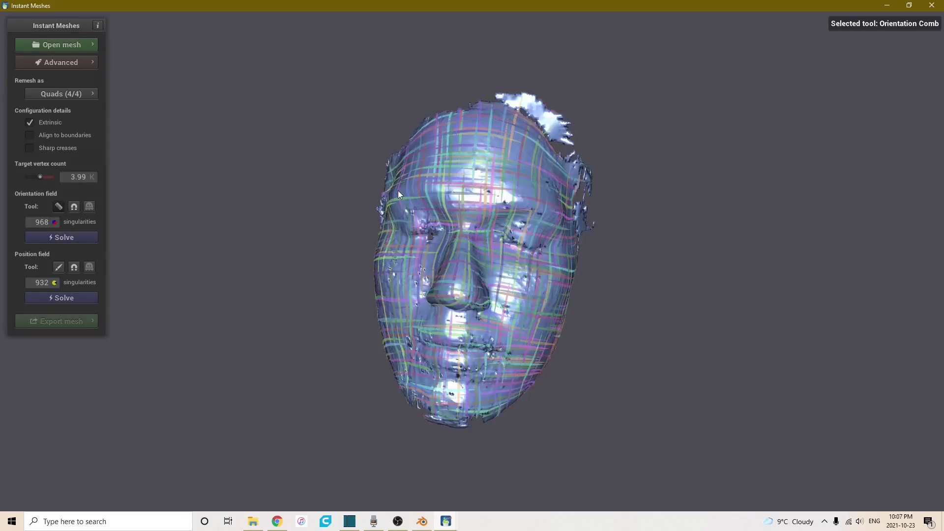
pyautogui.moveTo(397, 191); pyautogui.dragTo(500, 192)
pyautogui.moveTo(550, 209); pyautogui.dragTo(550, 207)
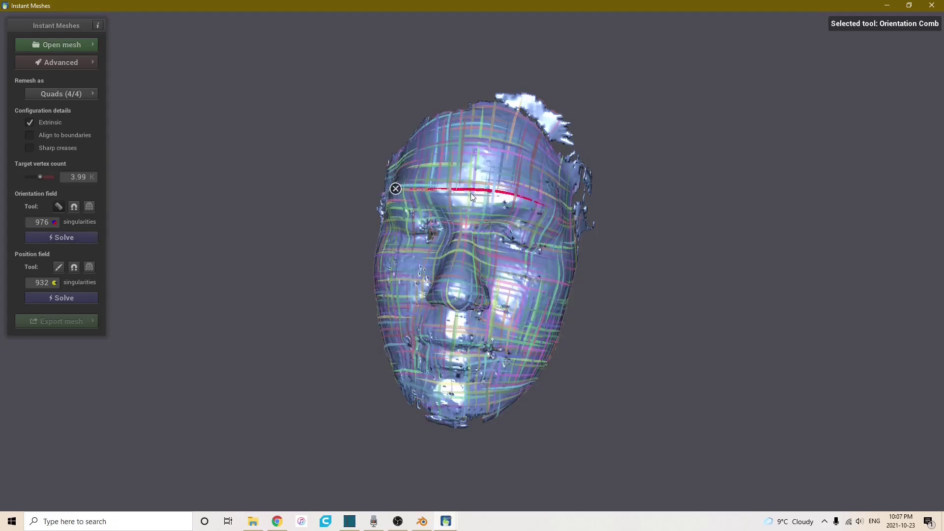
pyautogui.moveTo(471, 191); pyautogui.dragTo(458, 290)
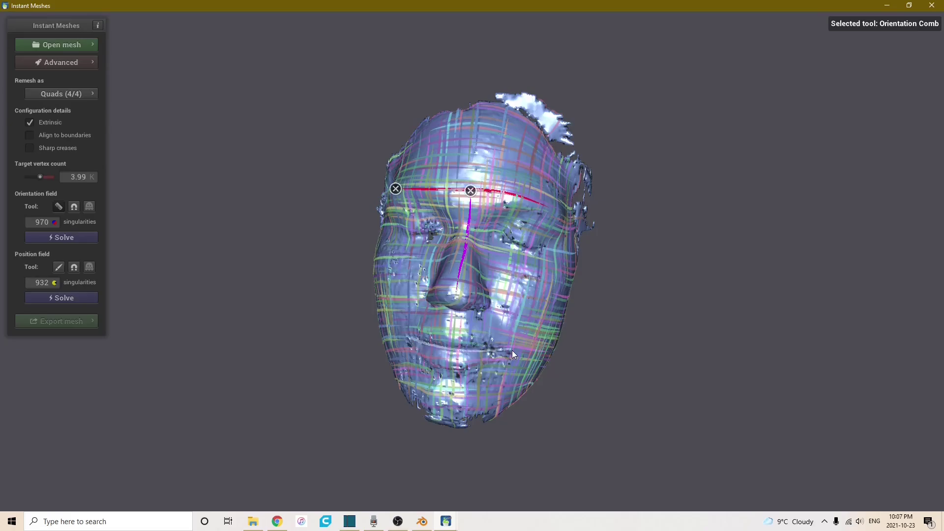
pyautogui.moveTo(512, 350); pyautogui.dragTo(512, 349)
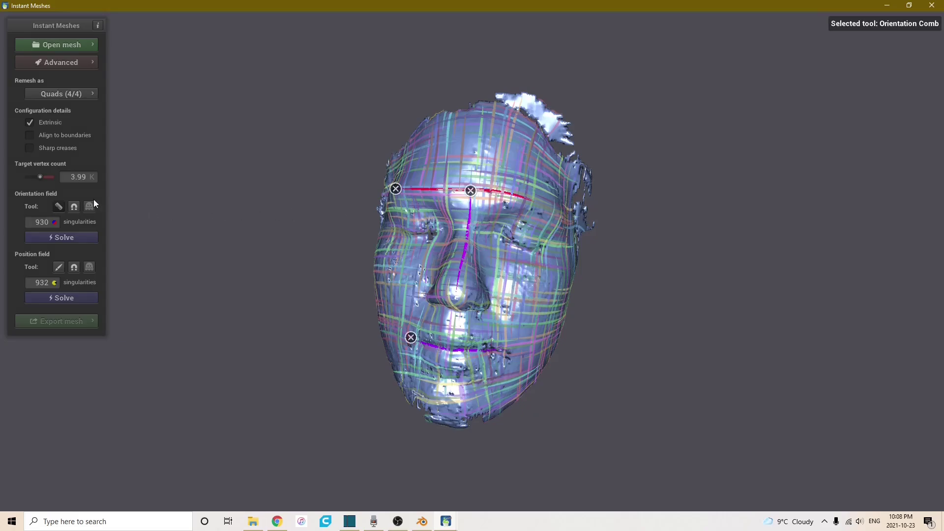
# Step: Re-solve the position field and re-extract the quad mesh, leaving 923 position singularities
pyautogui.click(72, 298)
pyautogui.moveTo(407, 268)
pyautogui.mouseDown()
pyautogui.moveTo(488, 272)
pyautogui.moveTo(401, 273)
pyautogui.mouseUp()
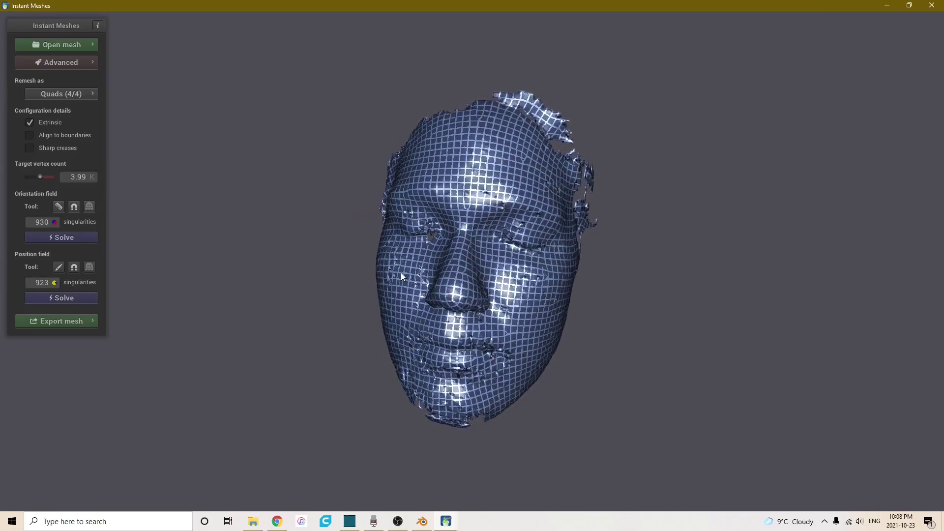
pyautogui.click(74, 322)
pyautogui.click(157, 253)
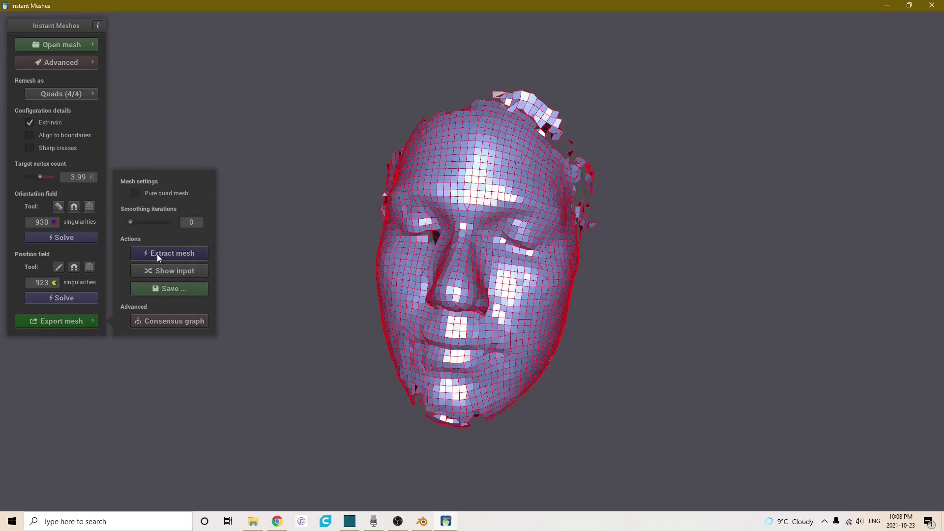
pyautogui.moveTo(373, 263)
pyautogui.mouseDown()
pyautogui.moveTo(492, 278)
pyautogui.moveTo(414, 279)
pyautogui.moveTo(485, 294)
pyautogui.moveTo(504, 246)
pyautogui.moveTo(451, 259)
pyautogui.moveTo(368, 246)
pyautogui.moveTo(539, 257)
pyautogui.moveTo(367, 254)
pyautogui.mouseUp()
pyautogui.moveTo(475, 282)
pyautogui.mouseDown()
pyautogui.moveTo(416, 286)
pyautogui.moveTo(491, 277)
pyautogui.mouseUp()
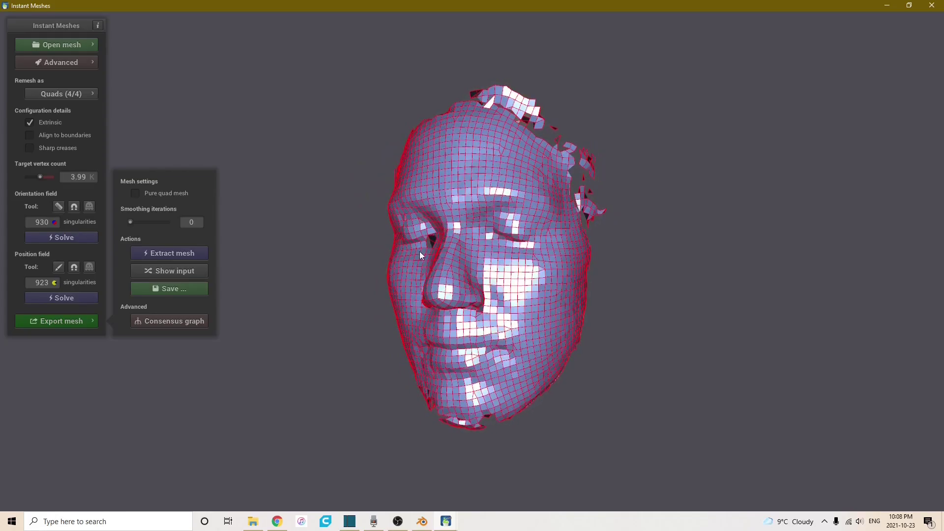
pyautogui.moveTo(419, 252); pyautogui.dragTo(414, 282)
pyautogui.moveTo(483, 250); pyautogui.dragTo(385, 238)
pyautogui.moveTo(433, 265); pyautogui.dragTo(400, 269)
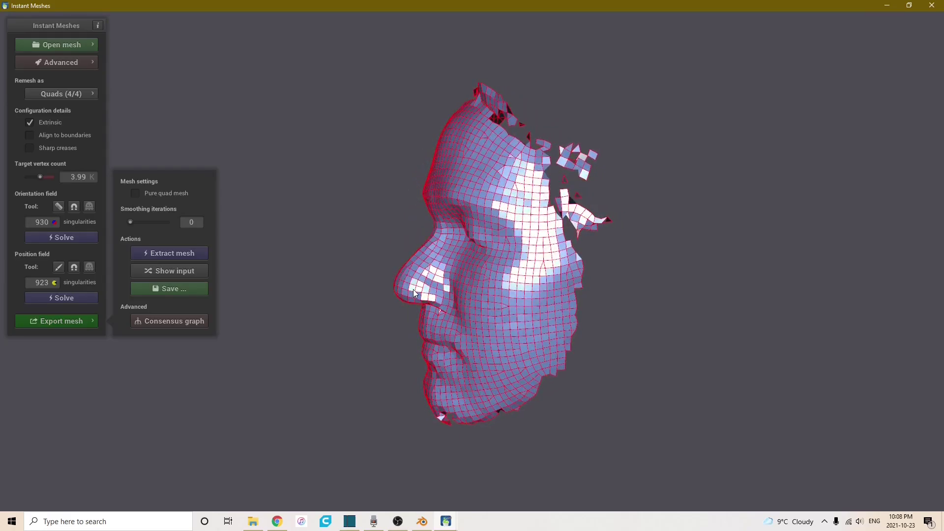
pyautogui.moveTo(413, 290); pyautogui.dragTo(465, 282)
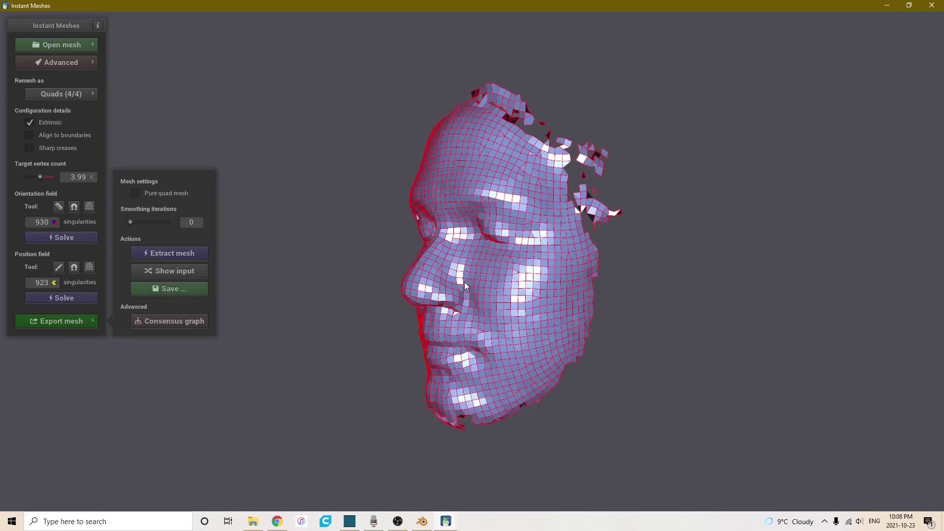
pyautogui.moveTo(409, 280); pyautogui.dragTo(527, 266)
pyautogui.moveTo(427, 234); pyautogui.dragTo(537, 239)
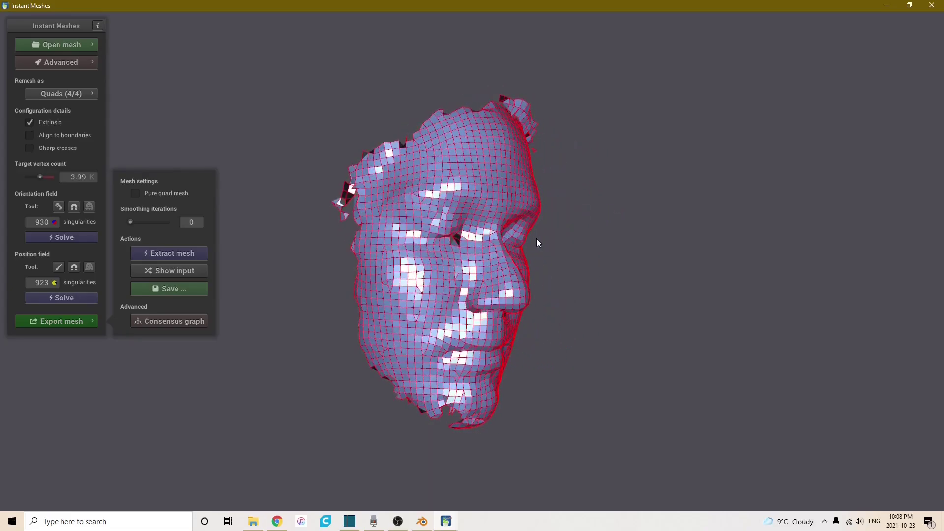